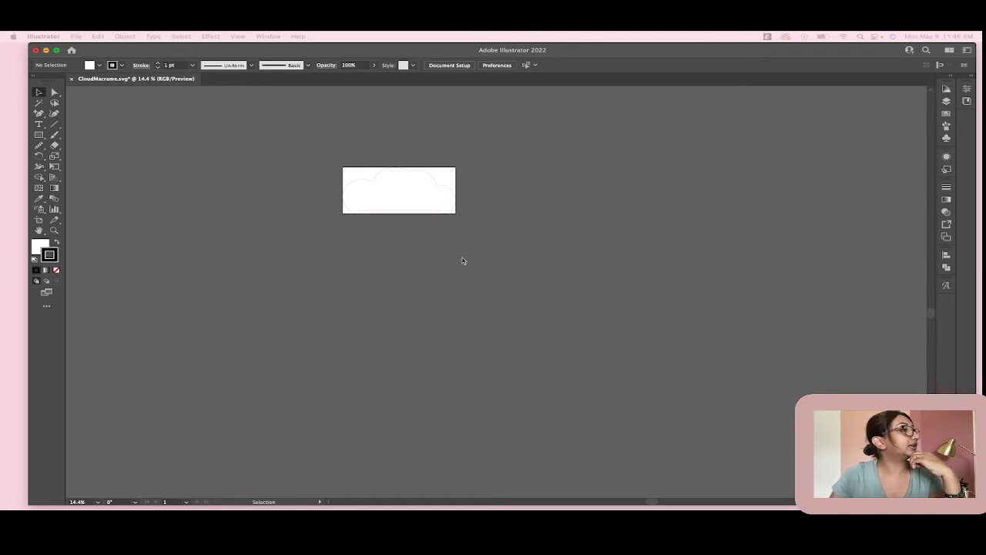
- Zoom to about 40% and pan until the reference cloud and its bottom slot fill the view
left_click(37, 93)
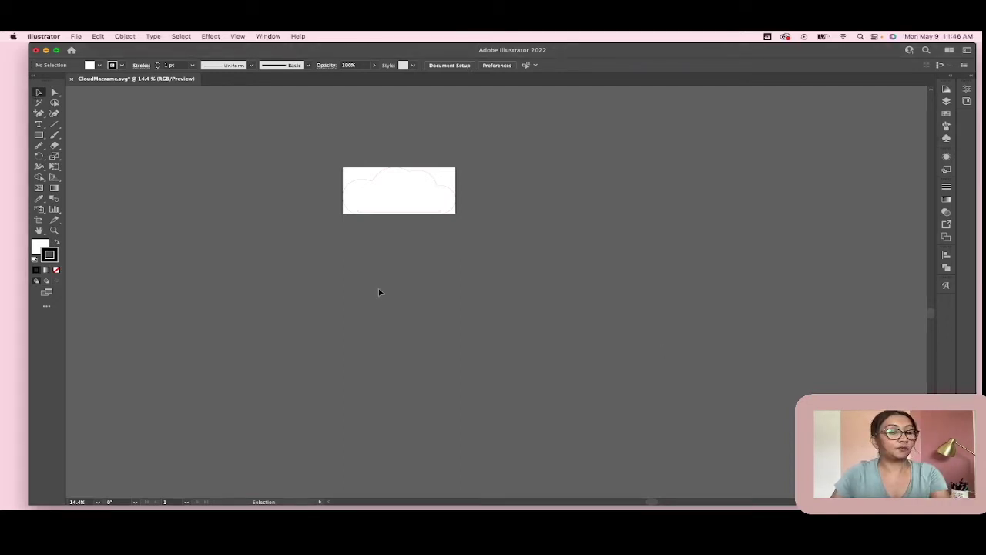
scroll(378, 292, "up", 3)
scroll(393, 269, "up", 5)
scroll(392, 268, "down", 1)
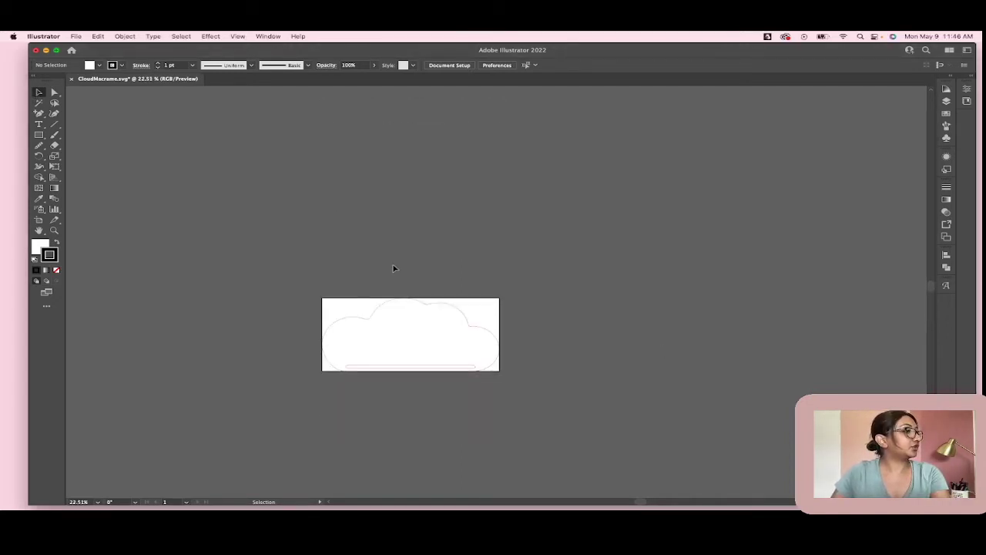
scroll(393, 268, "up", 3)
scroll(392, 268, "down", 2)
scroll(393, 268, "up", 2)
scroll(393, 268, "up", 1)
scroll(393, 268, "down", 2)
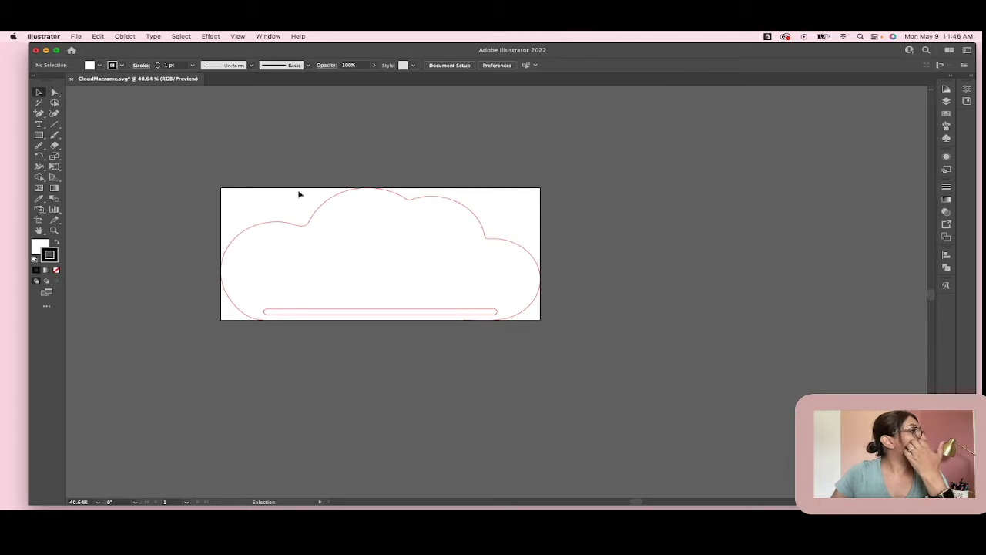
scroll(380, 218, "right", 3)
scroll(380, 218, "down", 2)
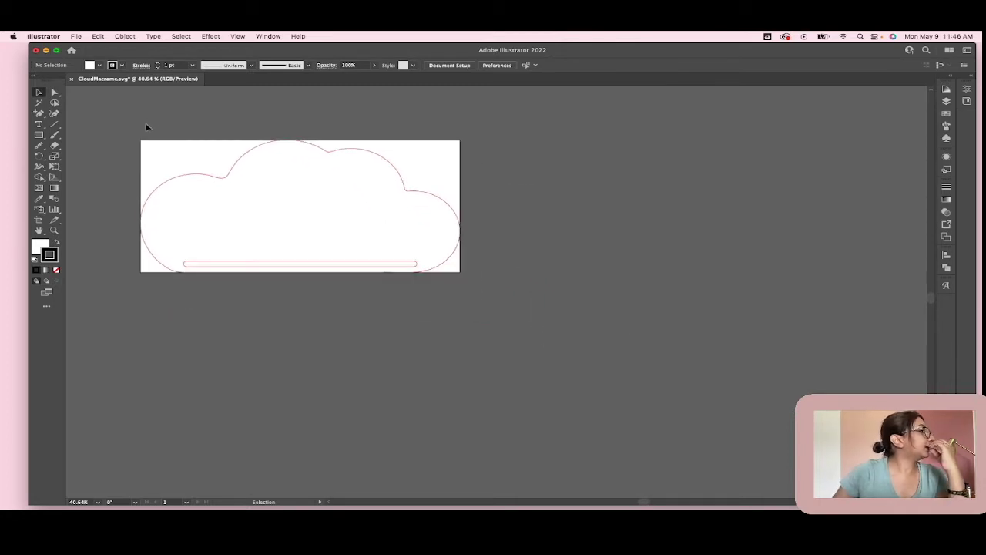
left_click(38, 135)
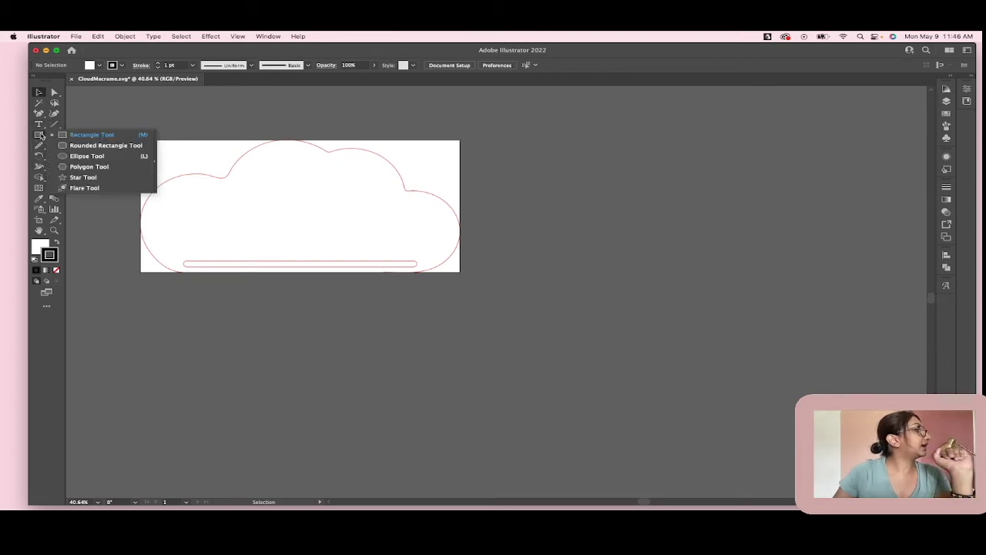
- Draw a white ellipse to the right of the reference artboard
left_click(94, 158)
scroll(522, 267, "right", 5)
scroll(522, 267, "down", 2)
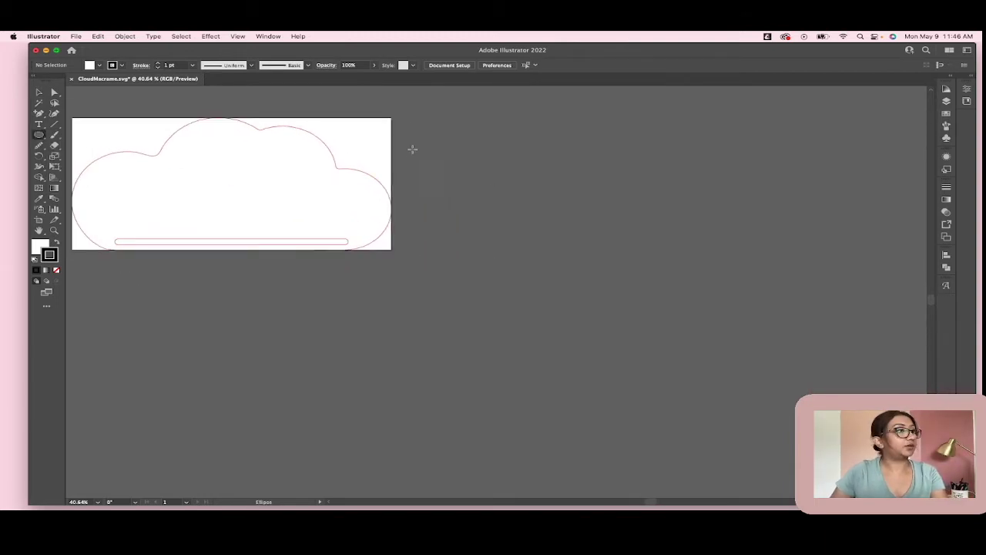
left_click_drag(515, 174, 633, 299)
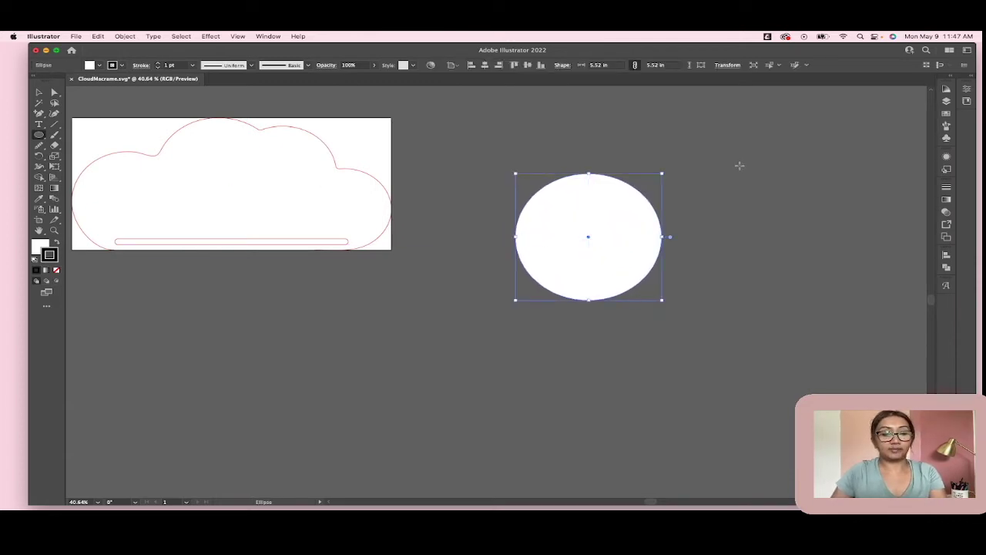
- Paste a copy of the ellipse, shrink it from 5.52 in to 4.333 in, and overlap the two
key("super+v")
left_click(38, 92)
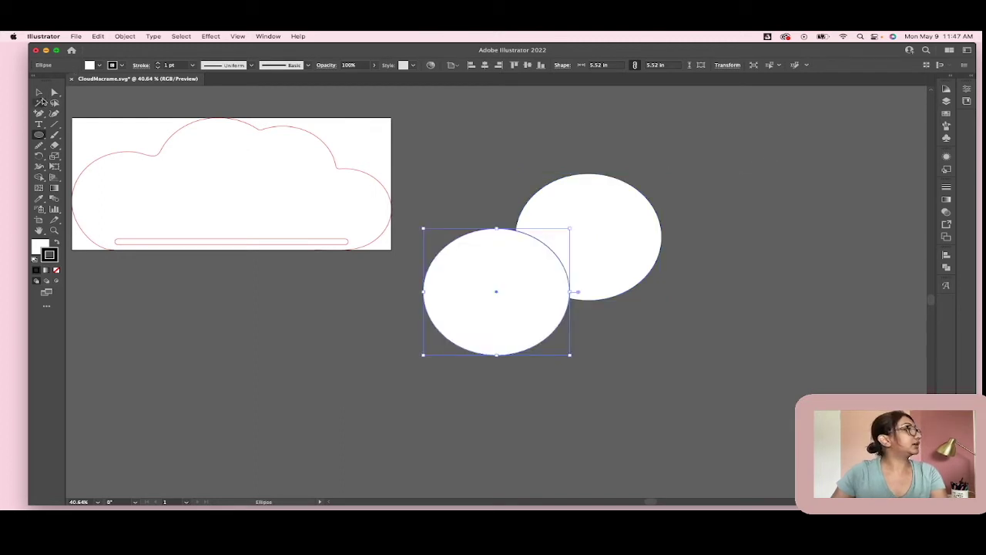
left_click_drag(491, 277, 682, 172)
scroll(683, 172, "right", 1)
scroll(682, 173, "right", 3)
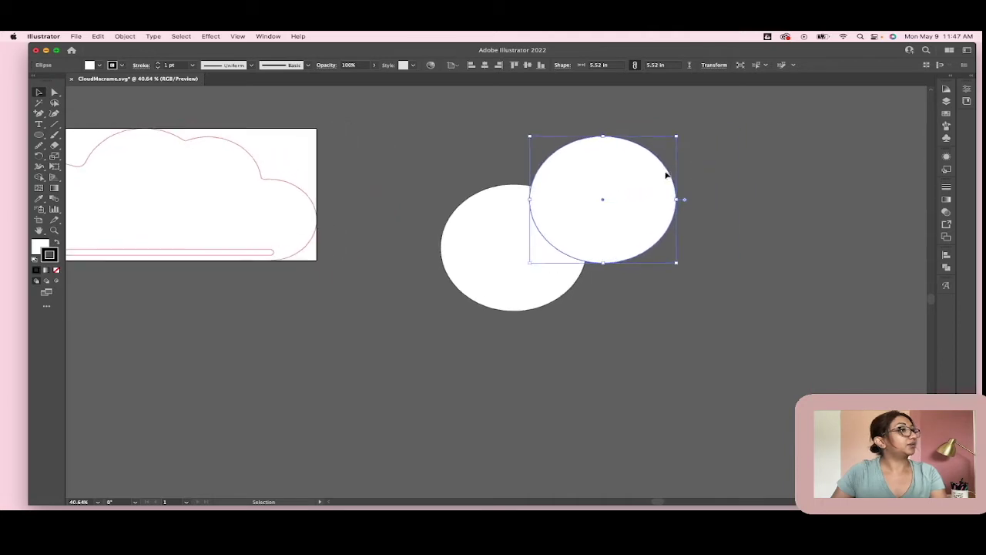
left_click_drag(674, 137, 644, 163)
left_click_drag(604, 219, 607, 197)
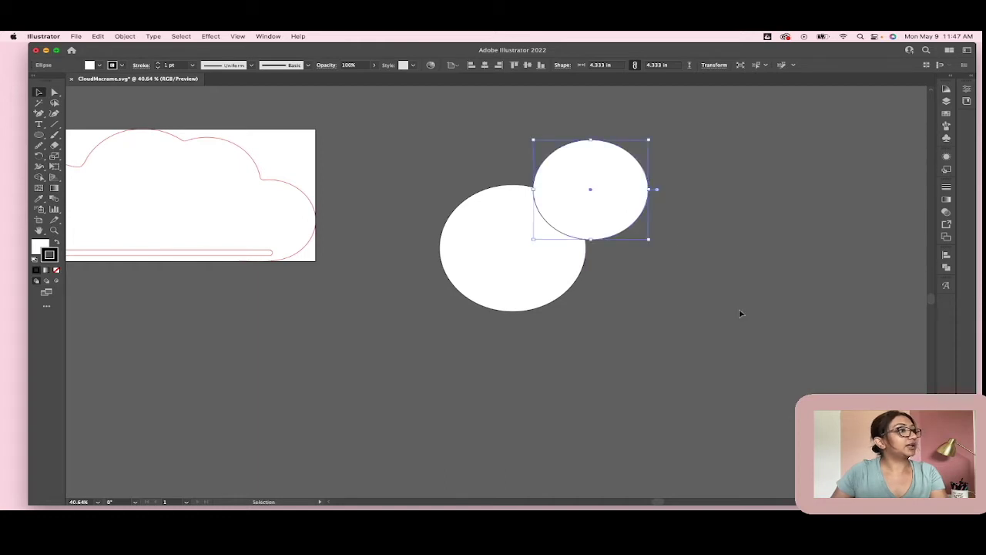
left_click_drag(516, 270, 508, 254)
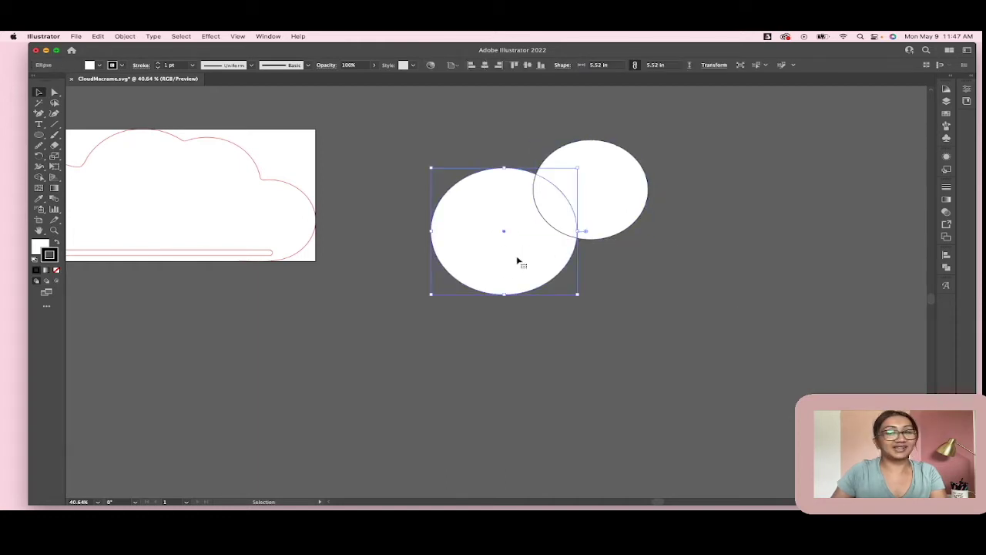
left_click_drag(608, 176, 606, 169)
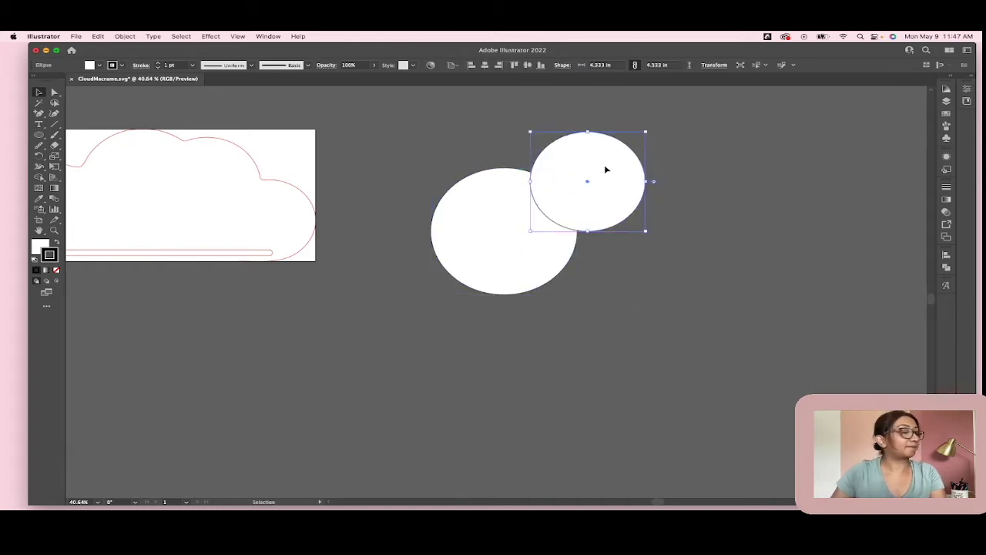
- Alt-drag a copy of the large ellipse to the right and paste another small ellipse
left_click(531, 218)
key("a")
key("v")
left_click_drag(556, 232, 667, 218)
key("a")
key("v")
key("super+c")
key("super+v")
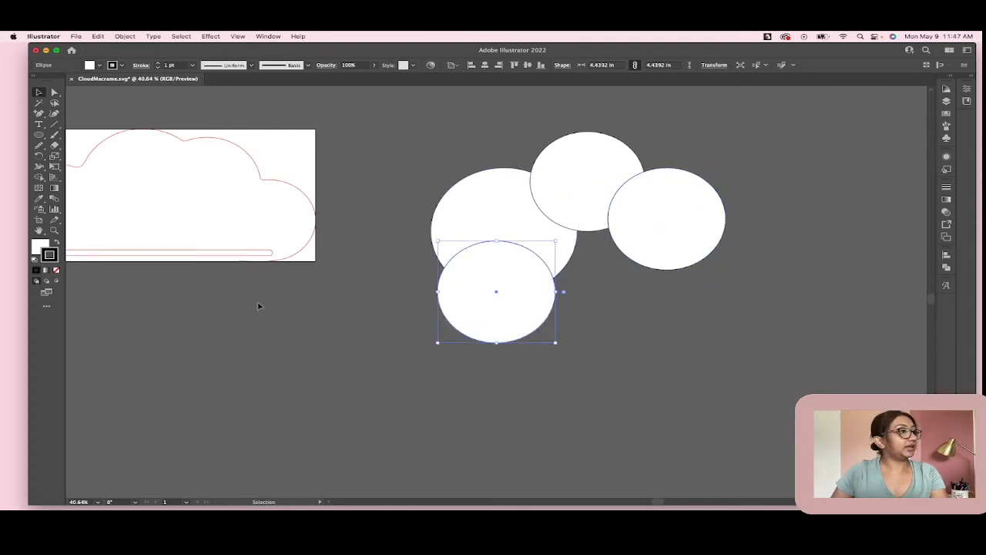
- Place the pasted ellipse at the row's right end and fine-tune the right-side bumps
left_click_drag(509, 305, 769, 280)
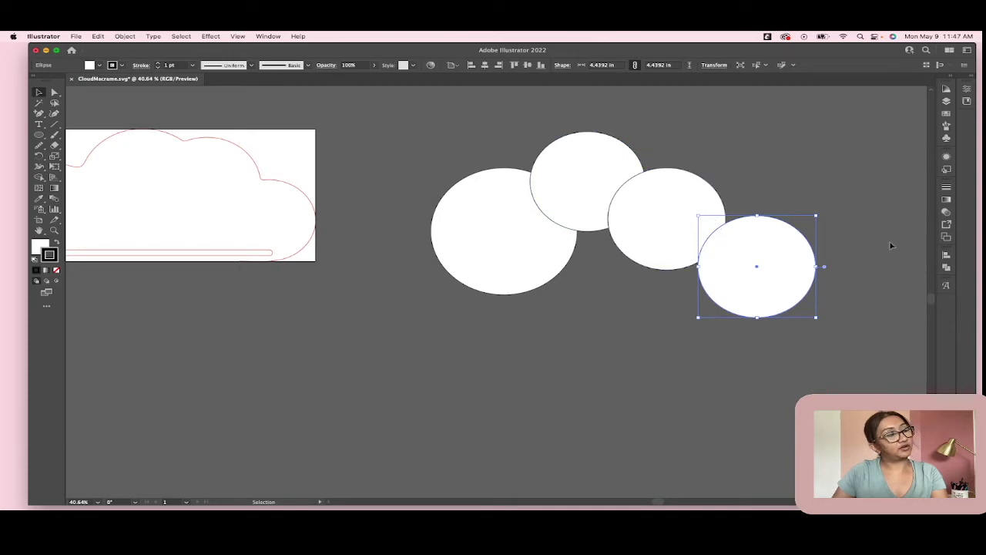
left_click_drag(775, 286, 772, 263)
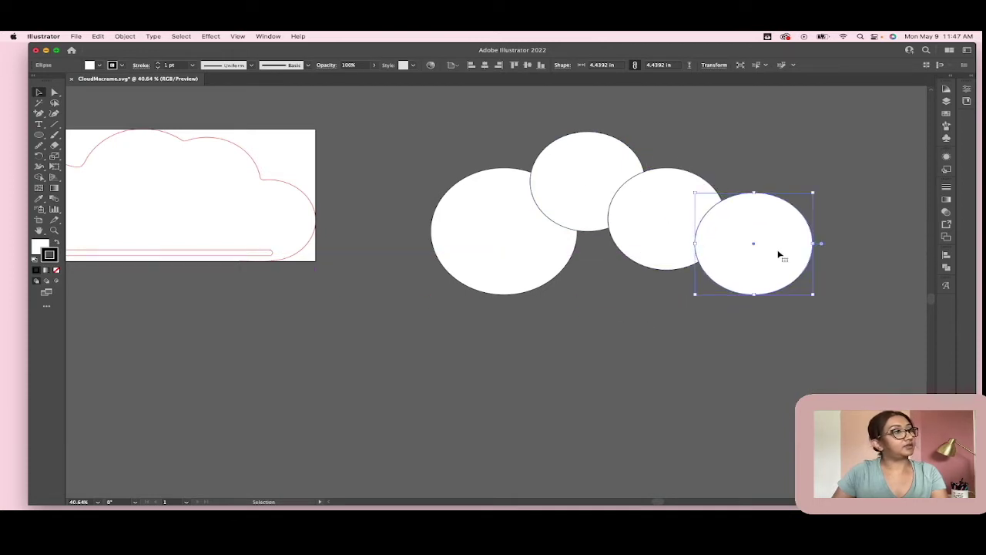
left_click_drag(640, 208, 660, 190)
left_click_drag(751, 229, 755, 218)
mouse_move(668, 169)
left_mouse_down()
mouse_move(642, 161)
mouse_move(654, 161)
left_mouse_up()
left_click_drag(766, 217, 738, 239)
- Paste one more ellipse at the left end and adjust the middle ellipses into an arch
key("super+c")
key("super+v")
left_click_drag(477, 310, 411, 257)
left_click_drag(484, 198, 498, 129)
left_click_drag(604, 169, 599, 183)
left_click_drag(687, 188, 686, 191)
key("super+shift+a")
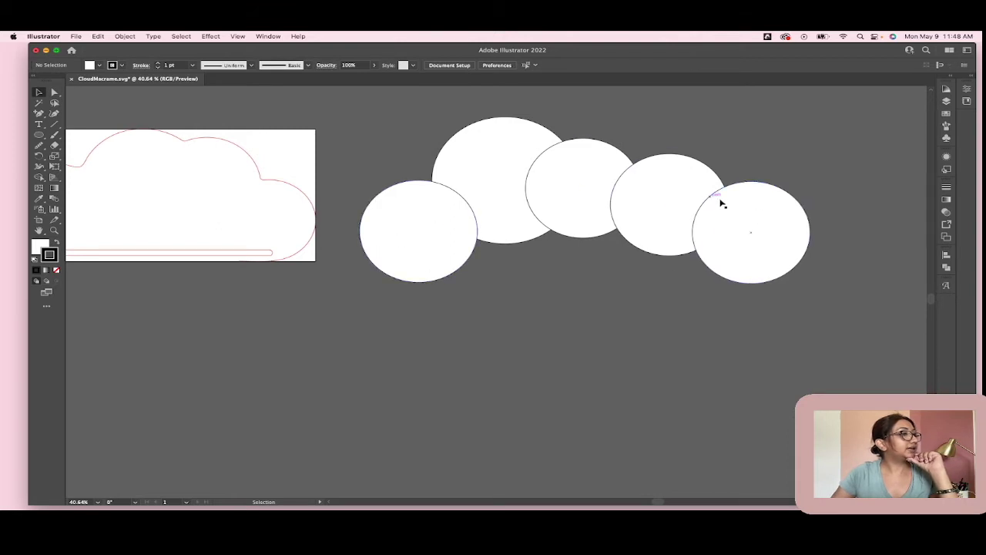
left_click(39, 134)
- Draw a wide flat ellipse across the bottom of the circles, then select all six shapes
mouse_move(398, 223)
left_mouse_down()
mouse_move(698, 225)
mouse_move(751, 243)
mouse_move(770, 329)
mouse_move(764, 321)
mouse_move(778, 326)
mouse_move(762, 288)
mouse_move(764, 307)
left_mouse_up()
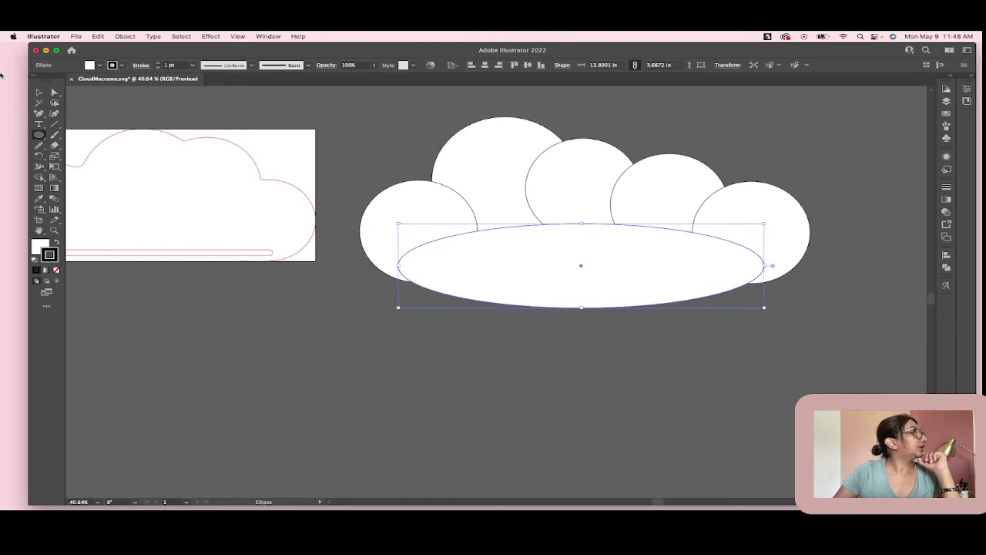
left_click(39, 92)
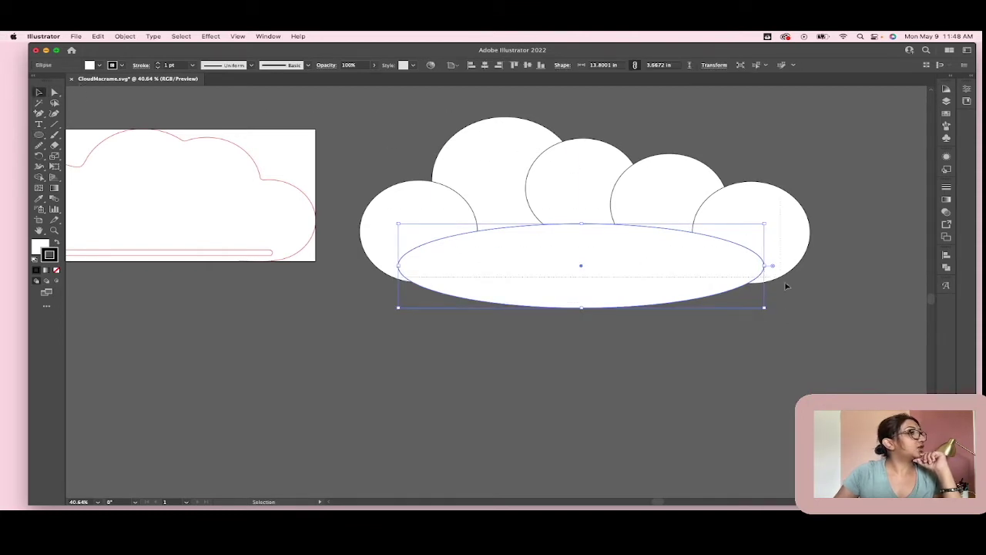
key("super+a")
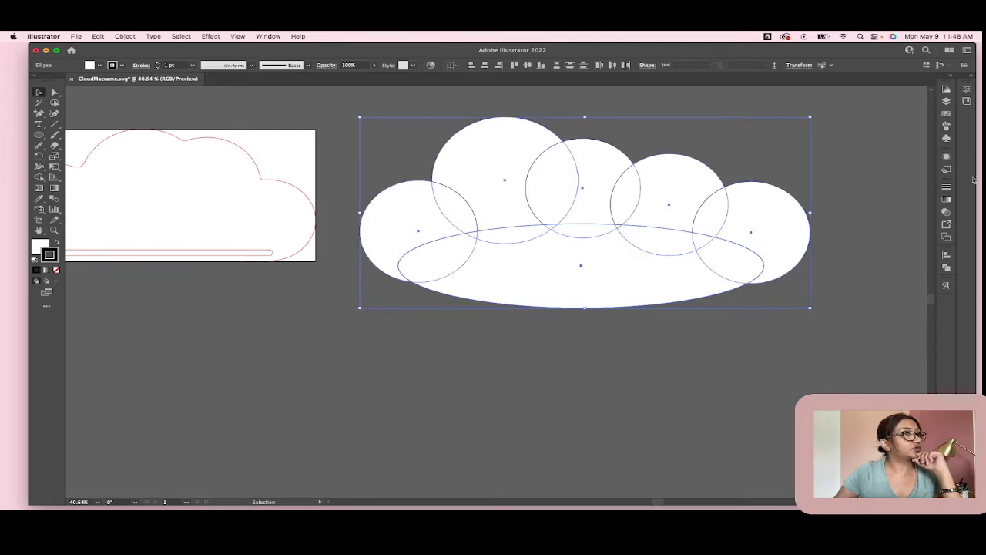
- Unite the six ellipses with Pathfinder into one cloud path and shift it slightly left
left_click(947, 267)
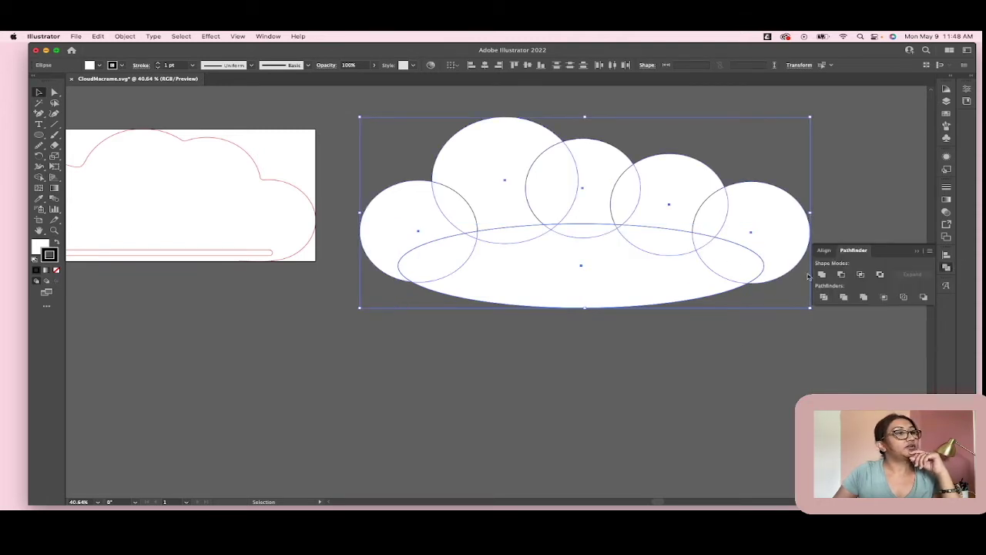
left_click(822, 274)
left_click(643, 319)
left_click_drag(631, 243, 615, 244)
left_click(675, 322)
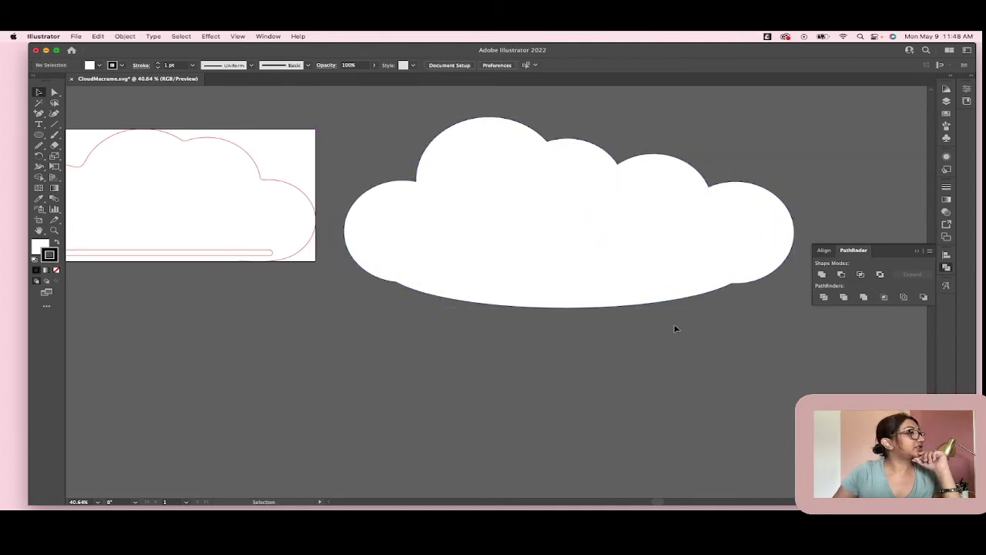
left_click(40, 135)
left_click(42, 136)
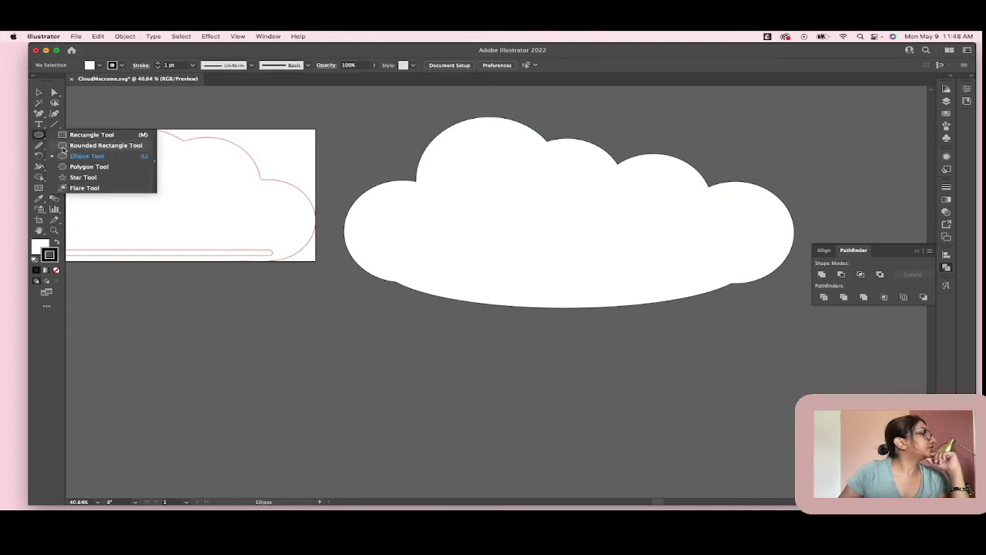
- Draw a rounded rectangle covering the cloud's rounded bottom edge
left_click(65, 146)
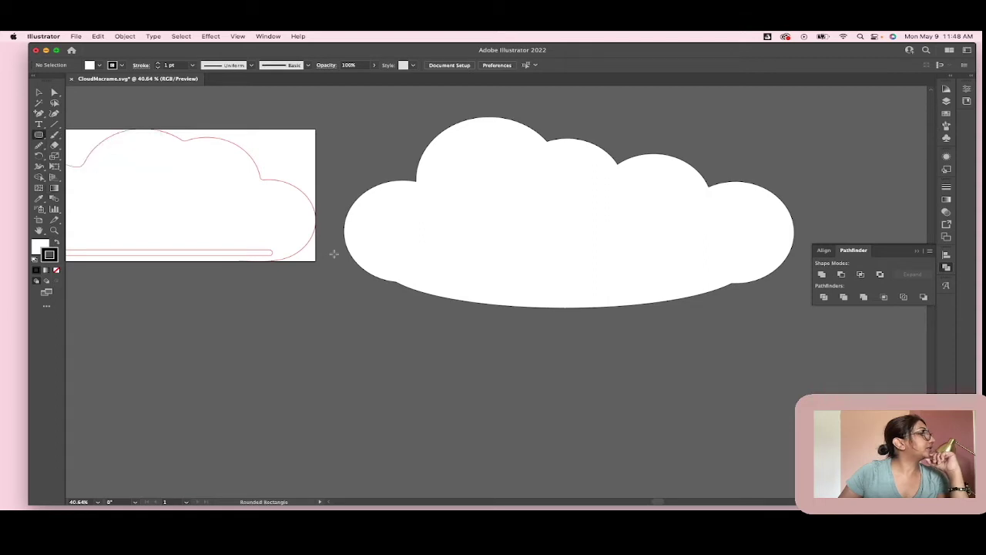
left_click_drag(358, 281, 793, 379)
left_click(39, 92)
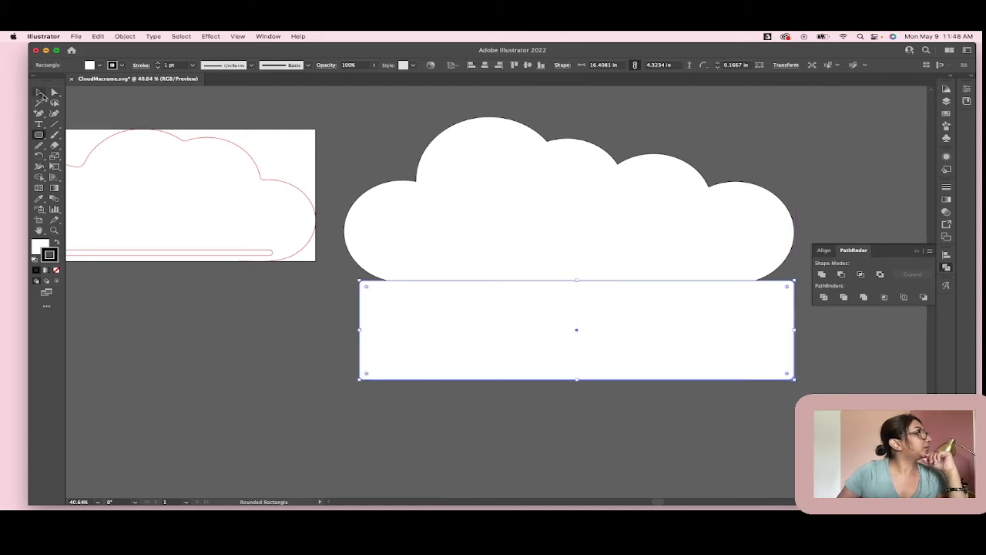
mouse_move(635, 320)
left_mouse_down()
mouse_move(630, 338)
mouse_move(634, 315)
mouse_move(641, 319)
left_mouse_up()
left_click_drag(710, 326, 708, 328)
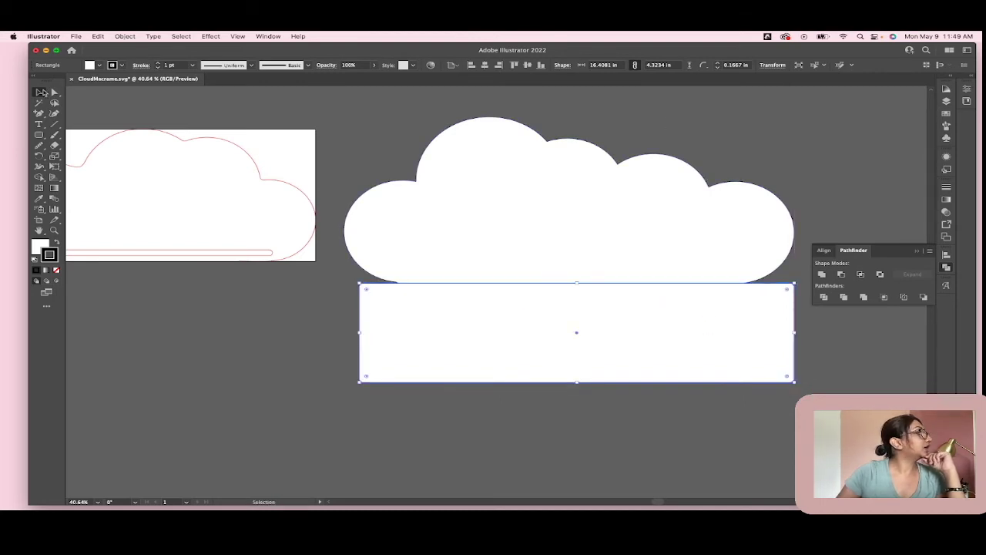
- Subtract the rectangle with Minus Front to flatten the cloud's bottom, then reposition the cloud
key("super+a")
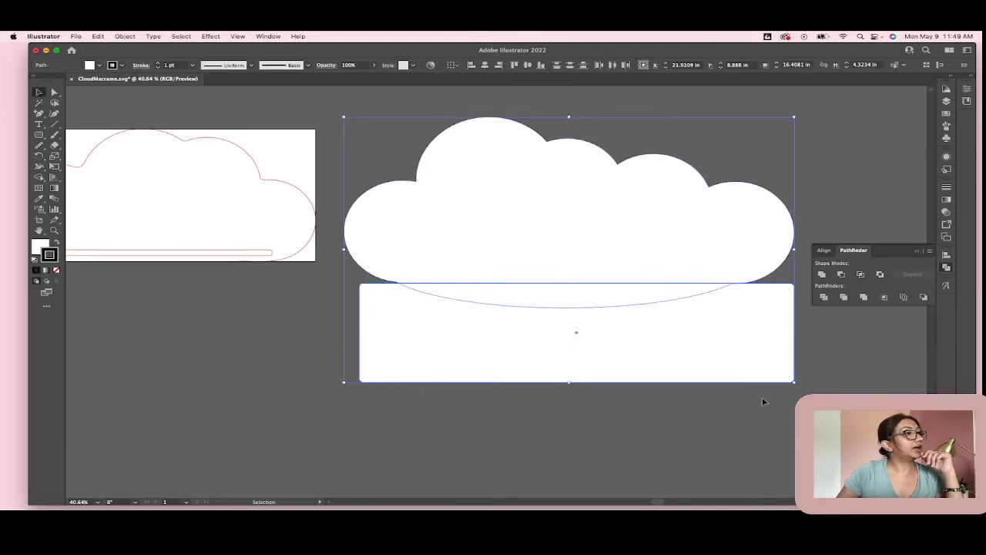
left_click(841, 274)
key("super+shift+a")
left_click_drag(667, 252, 658, 312)
left_click(581, 398)
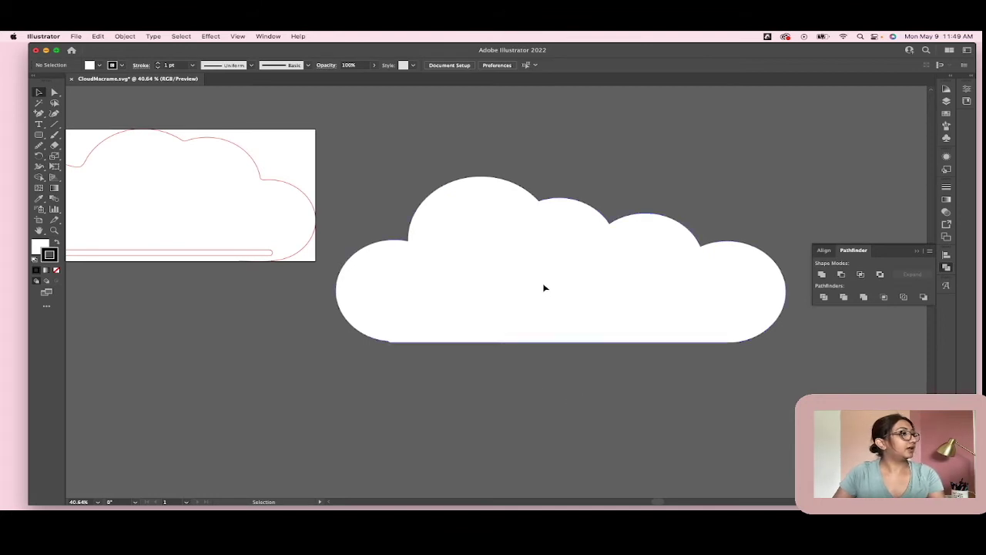
left_click_drag(544, 286, 557, 231)
- Slide the lower-left bottom anchor rightward with Direct Selection until the kink becomes a smooth curve
scroll(557, 239, "down", 1)
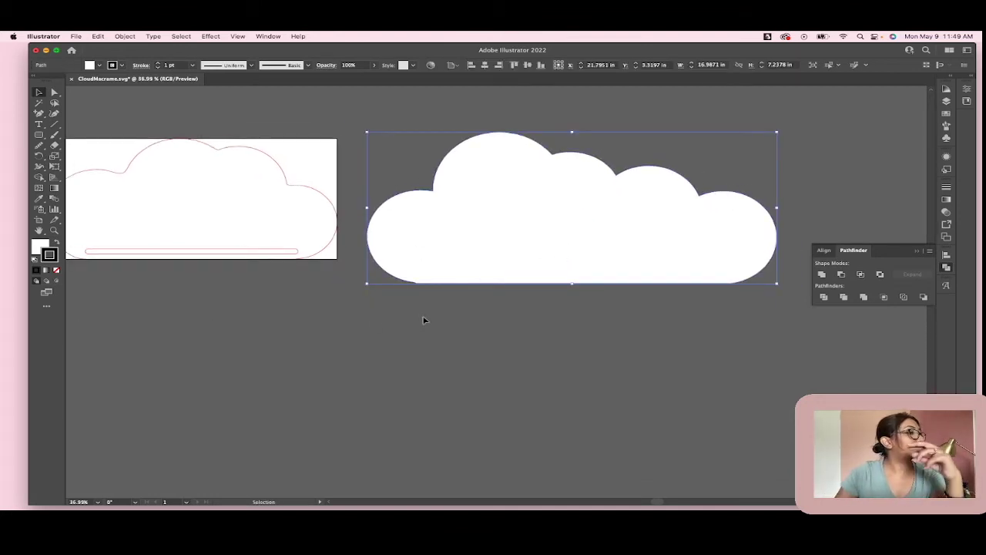
scroll(422, 285, "up", 10)
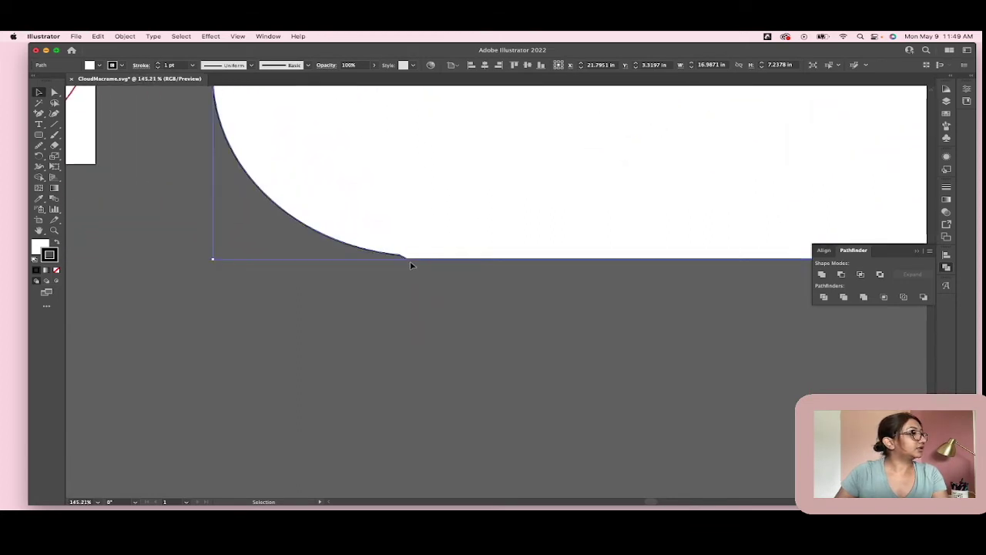
scroll(410, 260, "up", 3)
left_click(54, 92)
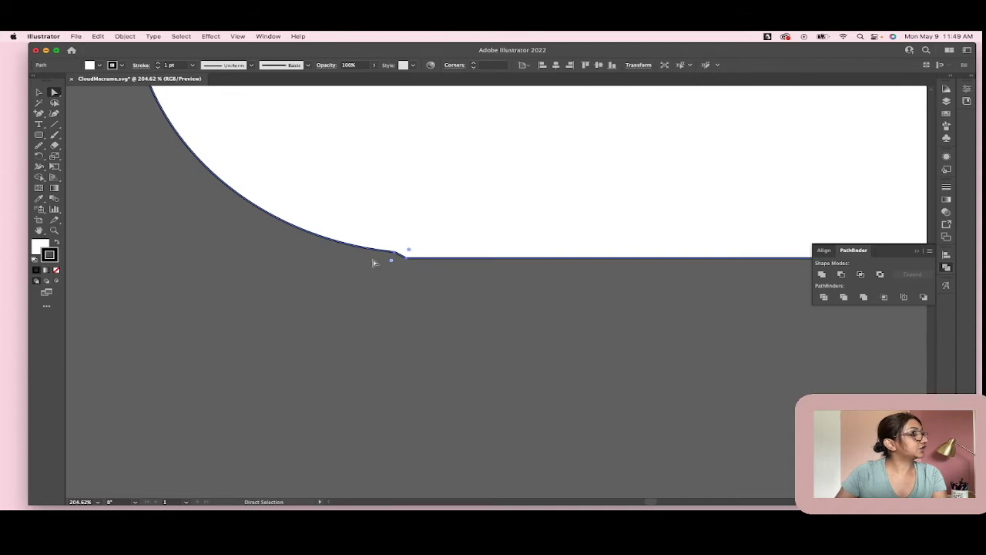
scroll(378, 261, "up", 6)
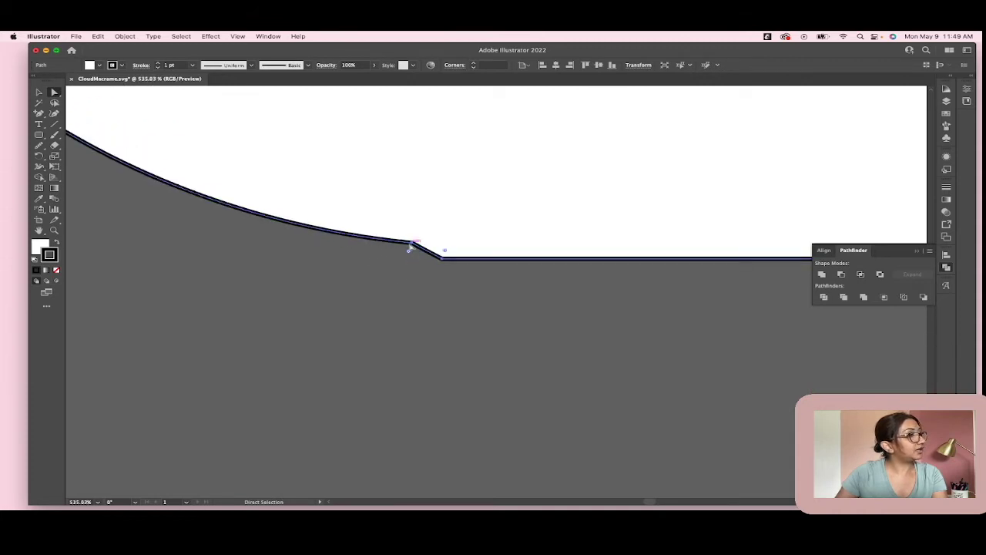
left_click(410, 247)
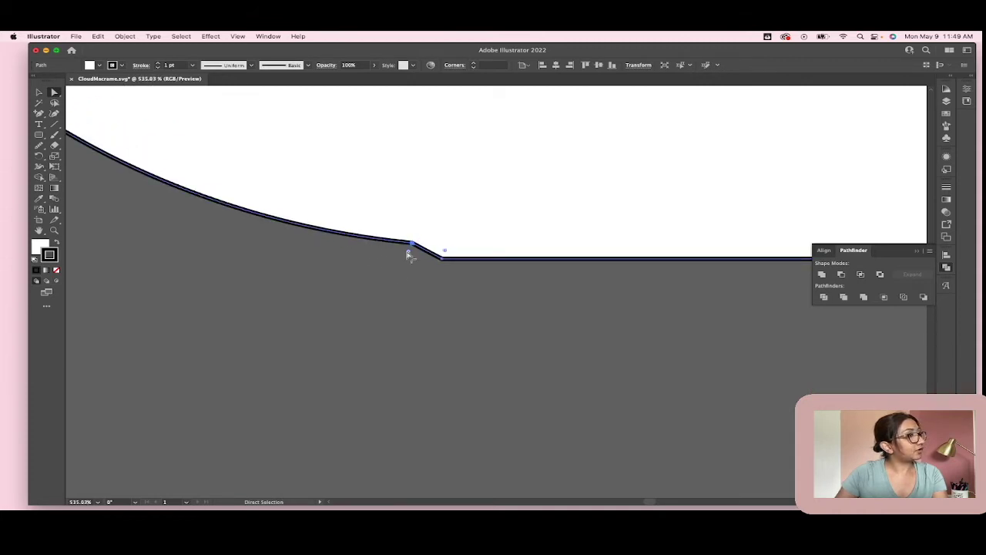
mouse_move(411, 246)
left_mouse_down()
mouse_move(390, 255)
mouse_move(411, 260)
left_mouse_up()
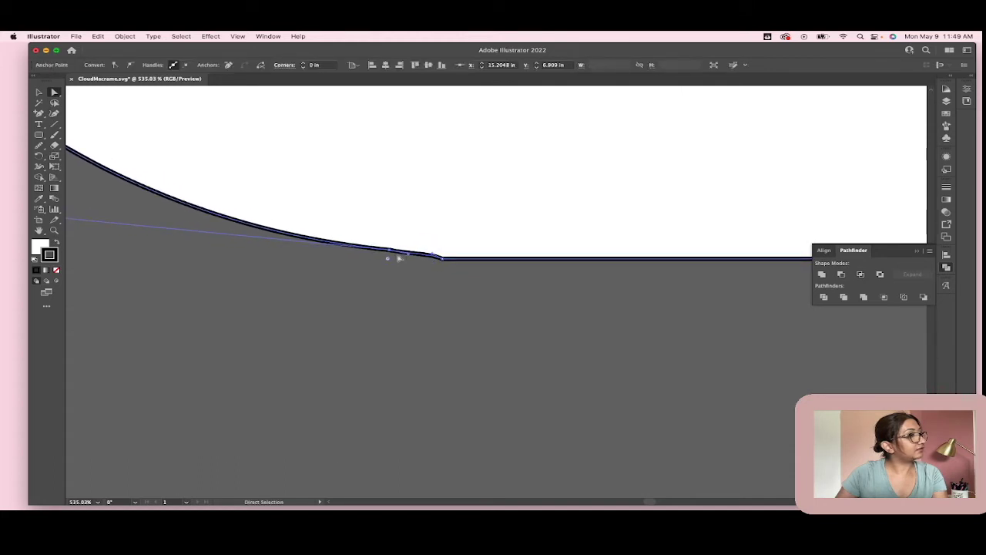
left_click_drag(394, 255, 430, 261)
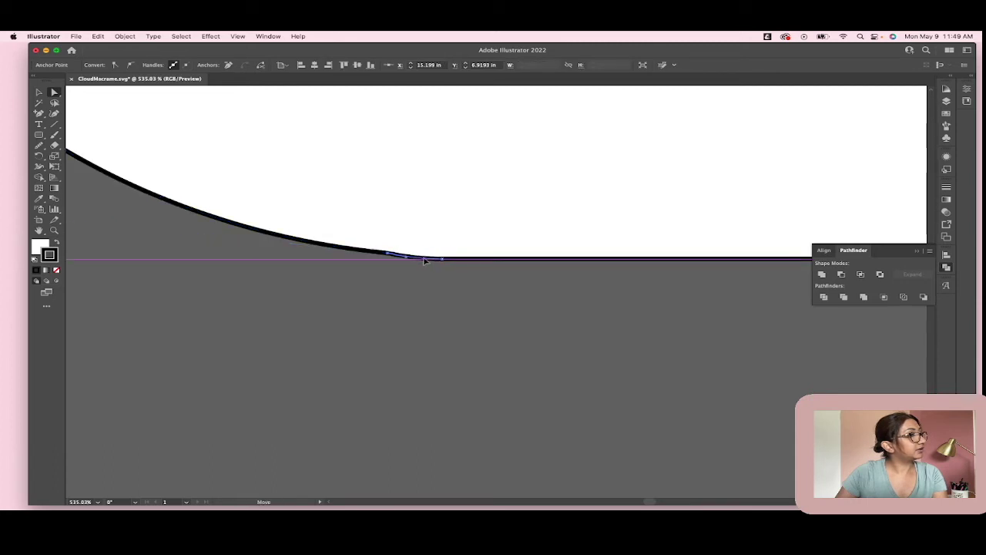
left_click(503, 342)
scroll(500, 340, "down", 3)
scroll(500, 341, "down", 4)
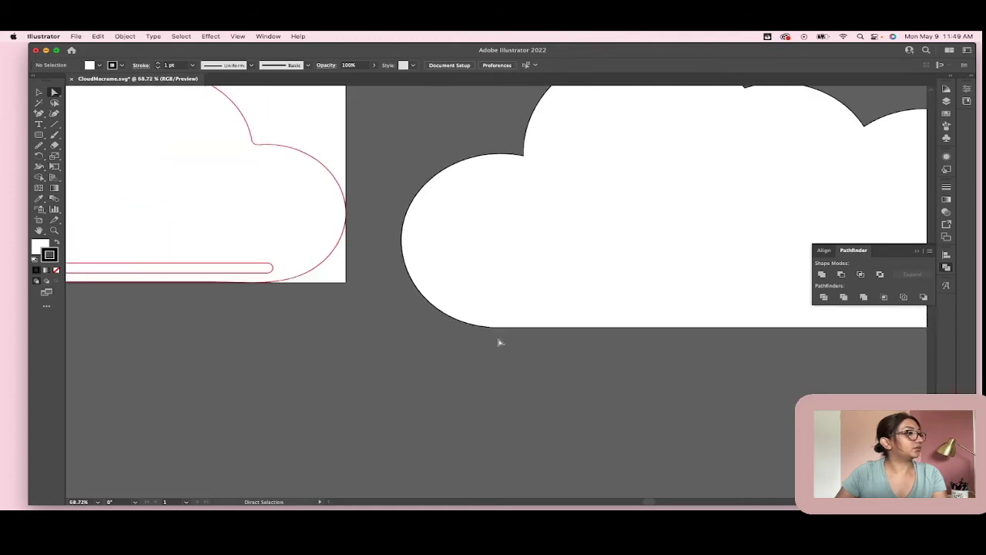
scroll(641, 389, "down", 1)
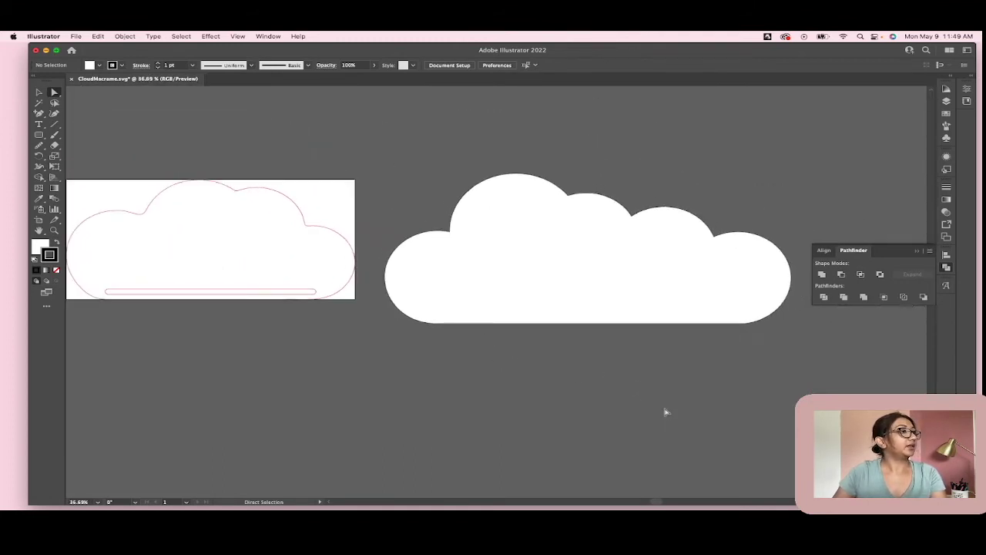
- Set the cloud's fill to None, removing its white fill
left_click(39, 93)
left_click(654, 280)
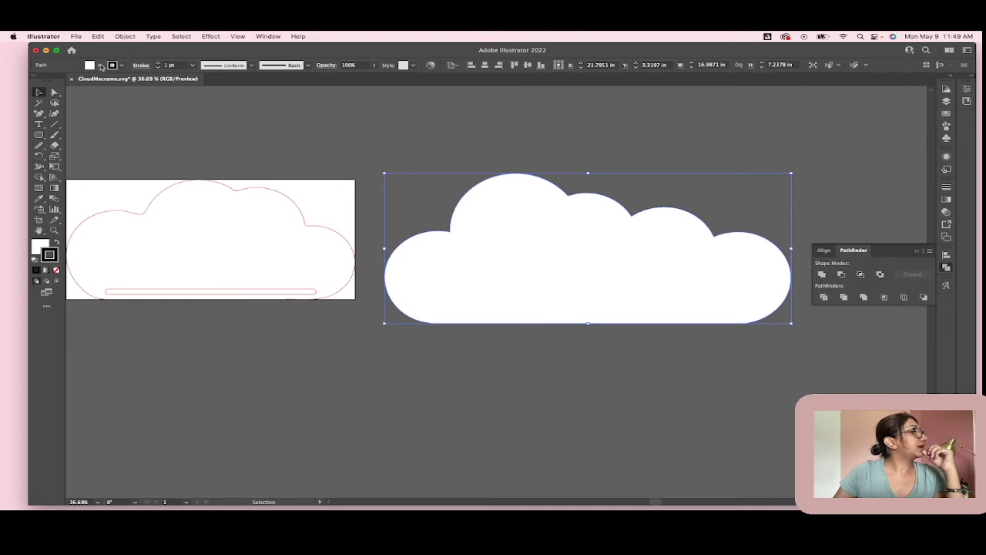
left_click(100, 67)
left_click(9, 80)
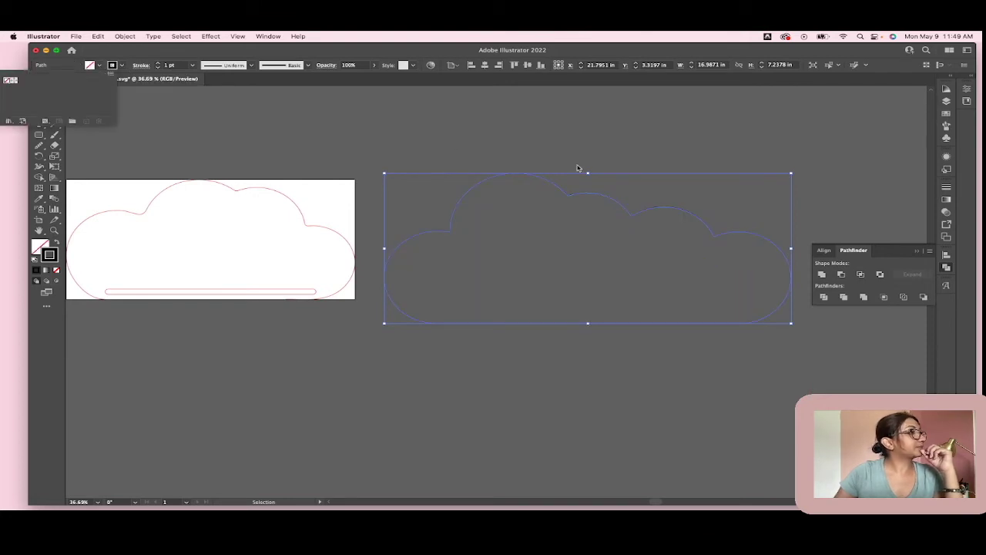
left_click(626, 243)
- Give the cloud outline a 6 pt stroke weight
left_click(484, 174)
left_click(156, 66)
left_click(156, 66)
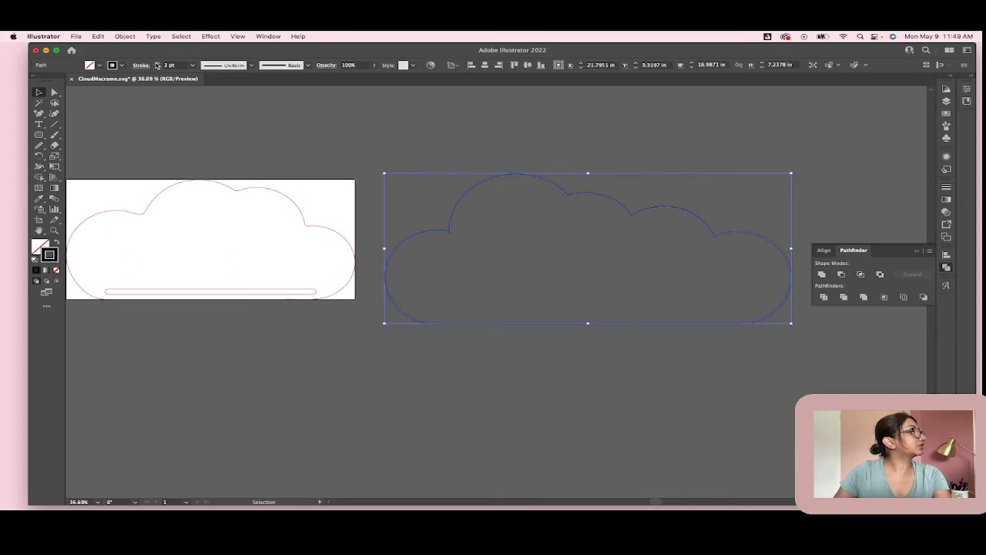
left_click(156, 65)
left_click(157, 65)
left_click(156, 66)
left_click(462, 117)
scroll(581, 286, "up", 3)
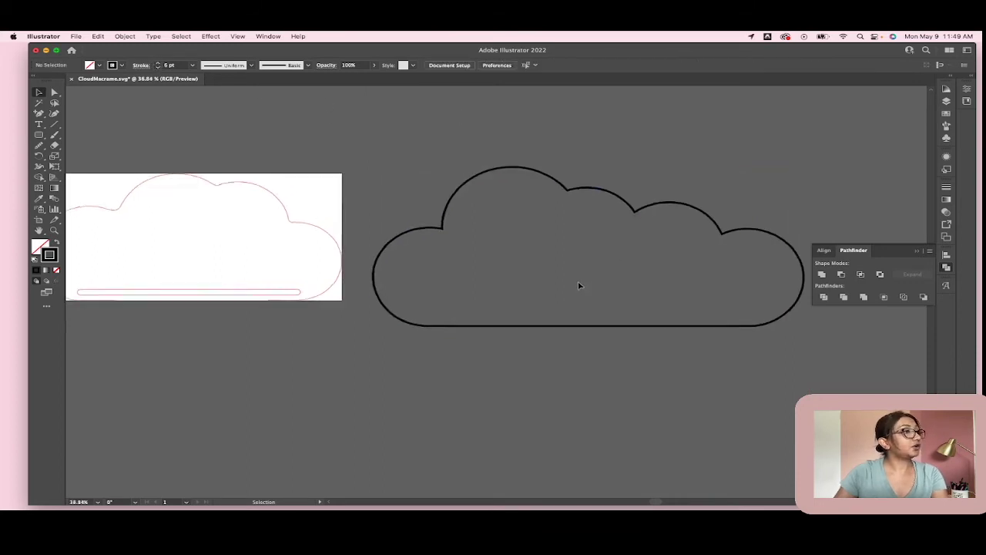
scroll(703, 245, "down", 2)
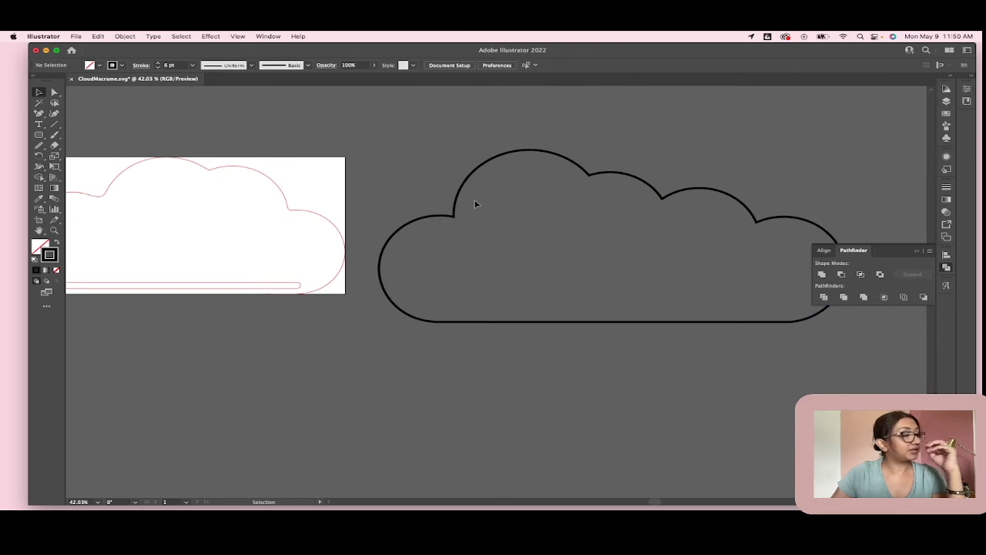
left_click(54, 92)
- Select the anchor at the notch between the left bump and the tall middle bump
left_click(476, 166)
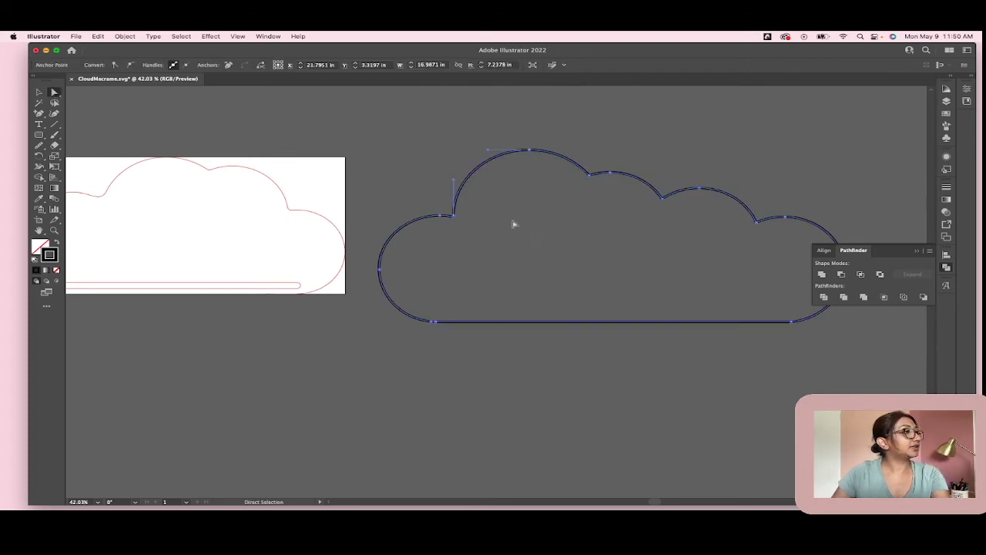
scroll(416, 219, "up", 4)
scroll(494, 226, "up", 4)
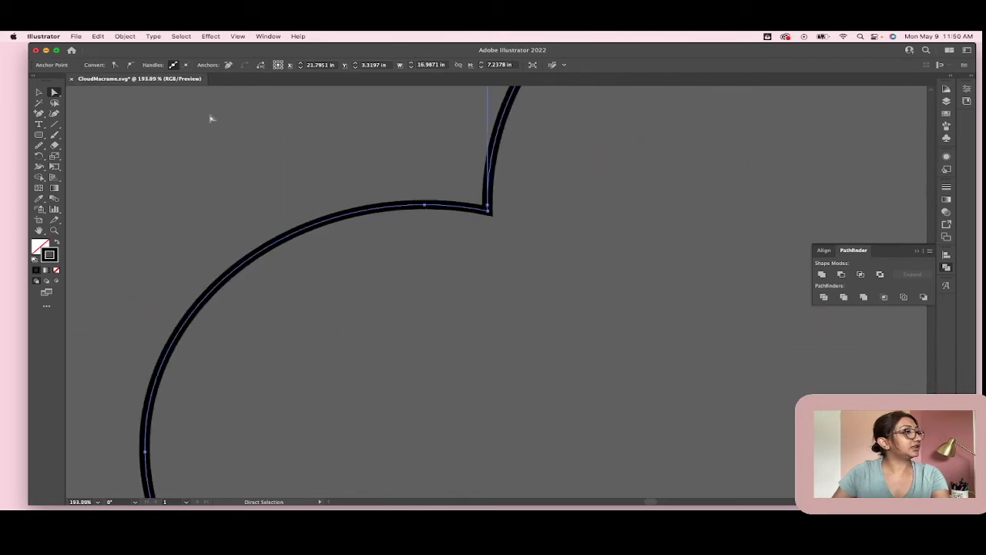
left_click(561, 201)
left_click(488, 208)
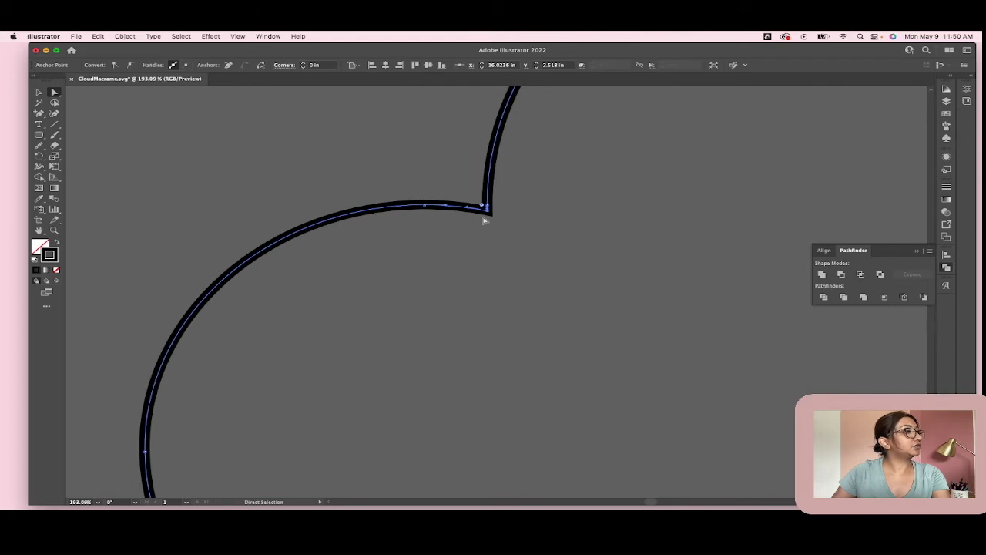
scroll(485, 216, "up", 8)
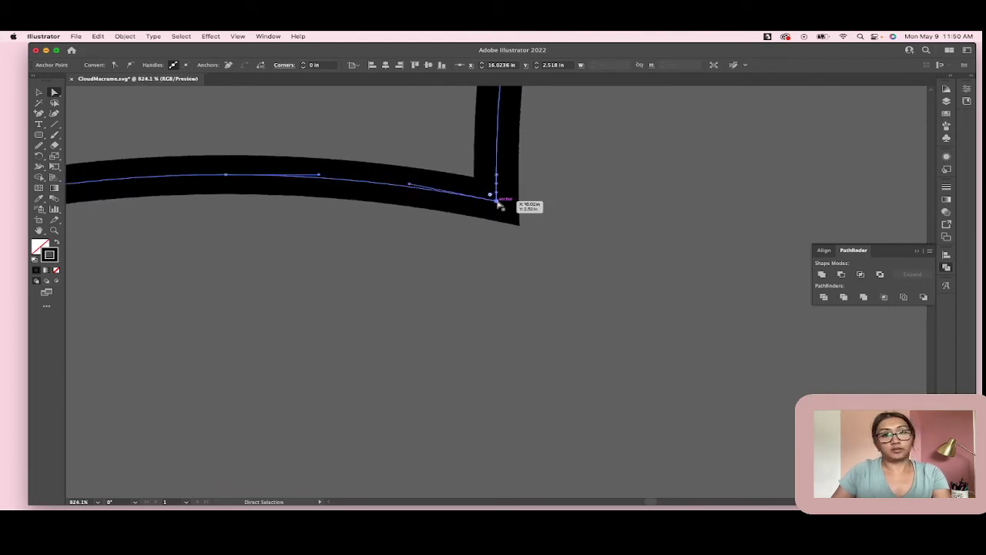
scroll(455, 199, "down", 4)
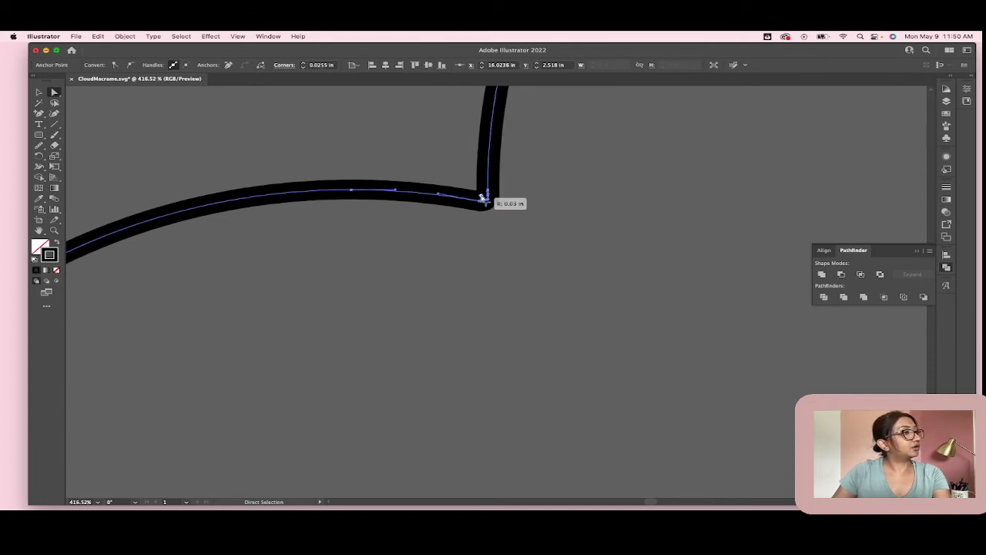
- Drag the notch's live corner widget to round it to about 0.045 in
left_click_drag(483, 199, 484, 198)
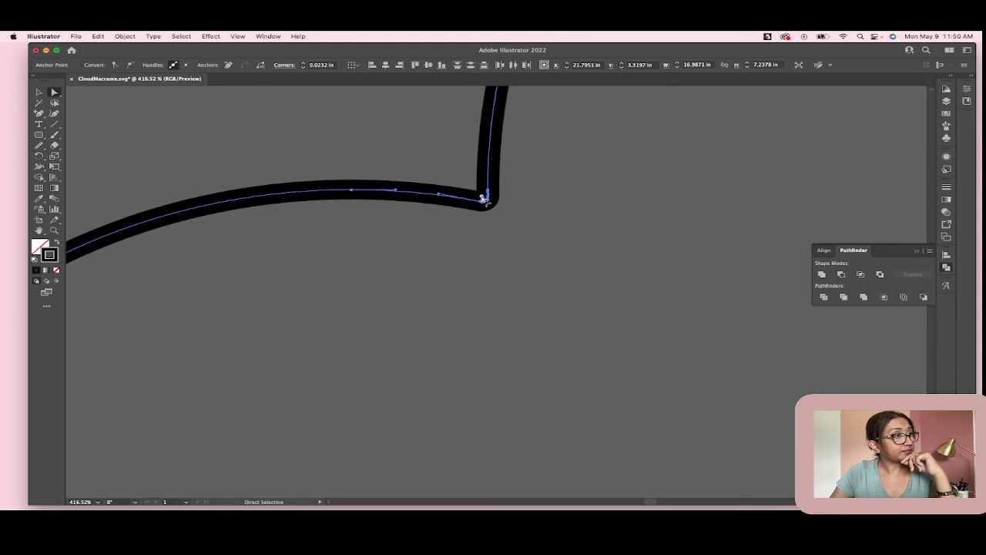
left_click_drag(483, 199, 442, 152)
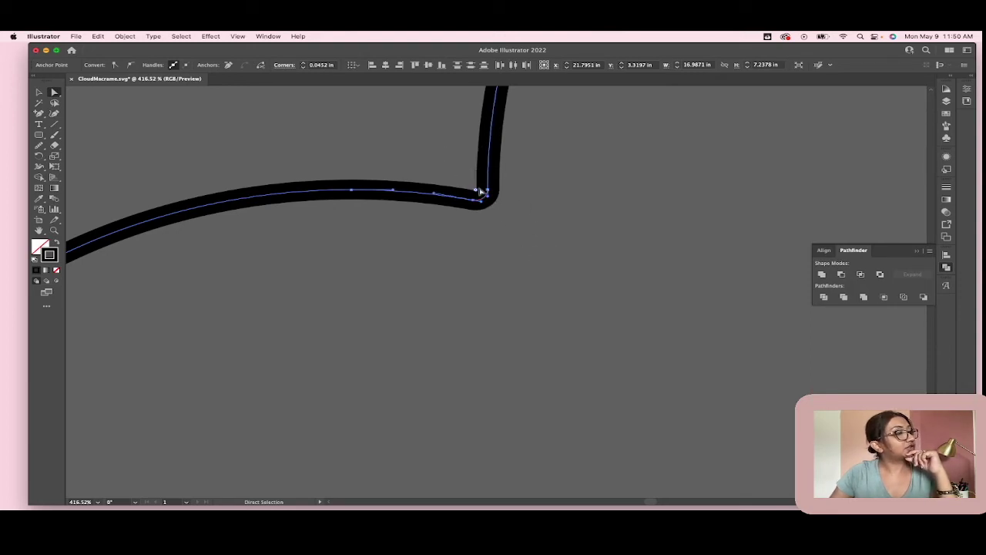
left_click(551, 246)
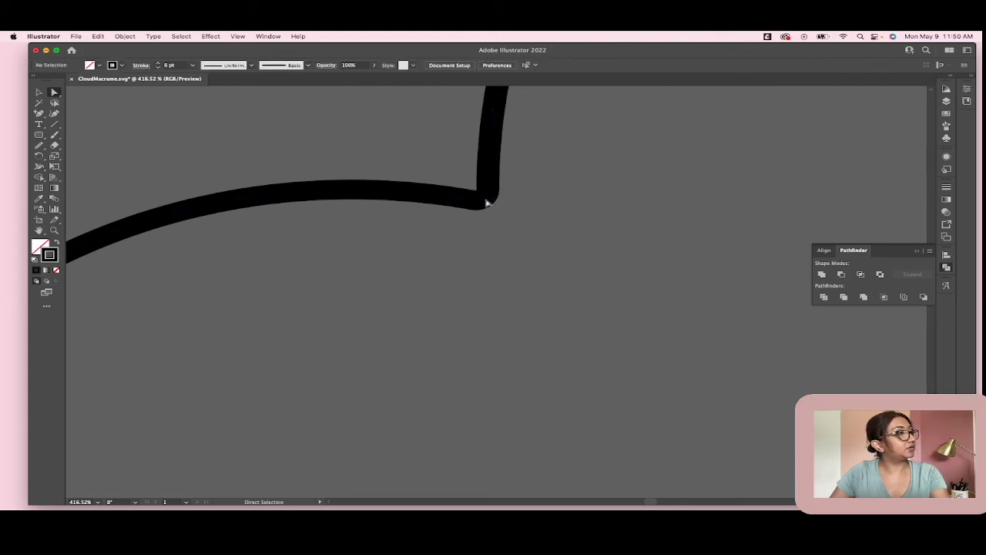
scroll(487, 205, "down", 5)
scroll(540, 166, "down", 4)
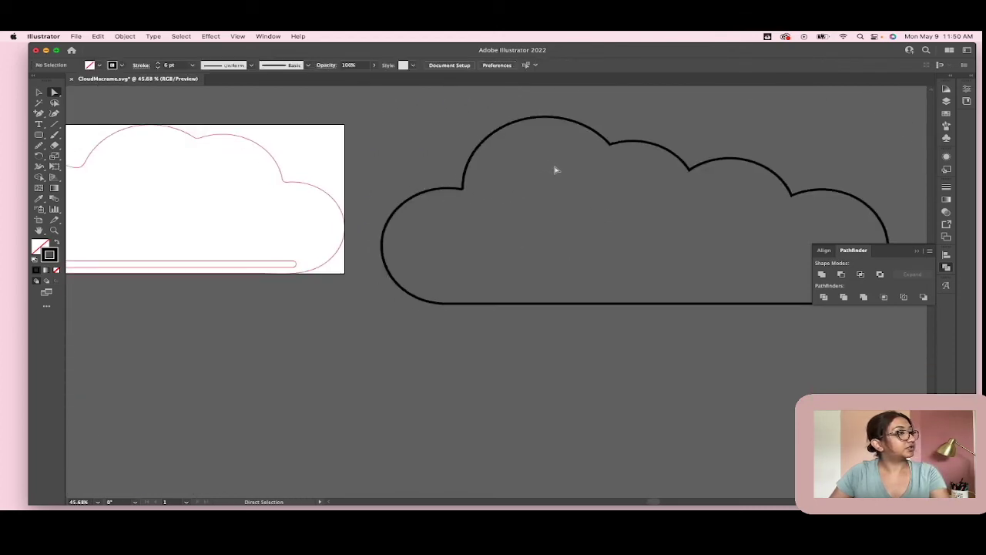
scroll(621, 142, "up", 2)
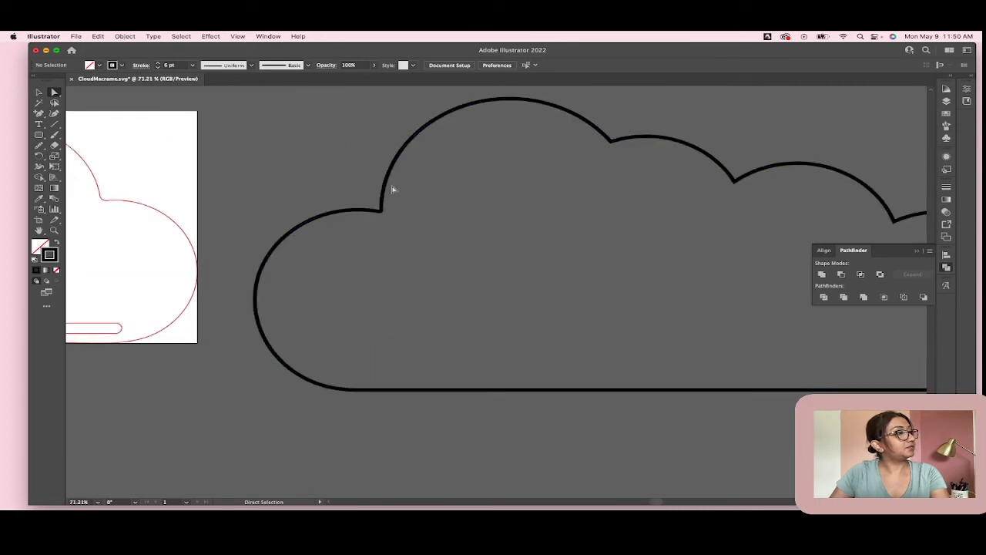
scroll(600, 189, "up", 2)
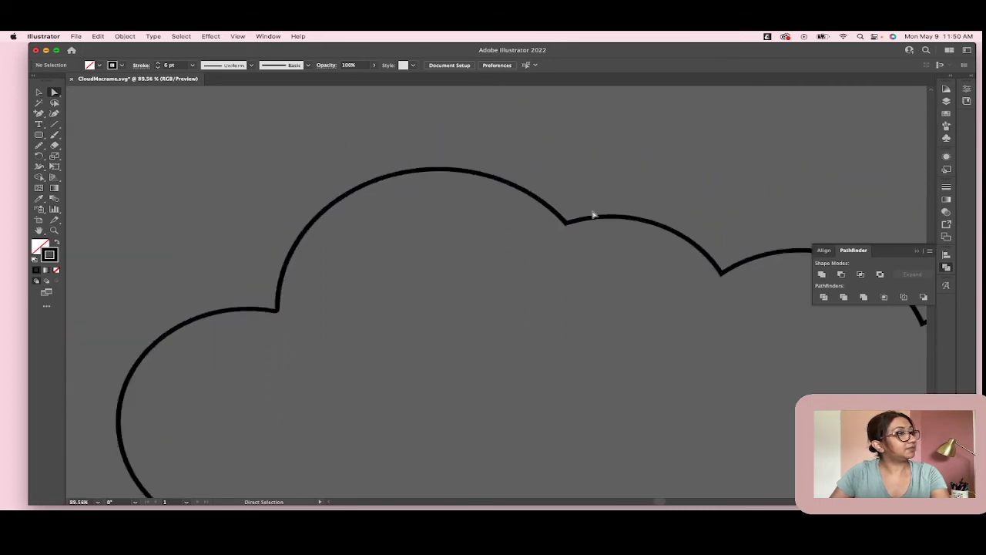
left_click(592, 223)
- Round the next inner notch with its corner widget, enlarging it to about 0.26 in
scroll(585, 223, "up", 5)
left_click(554, 222)
left_click_drag(553, 221, 562, 198)
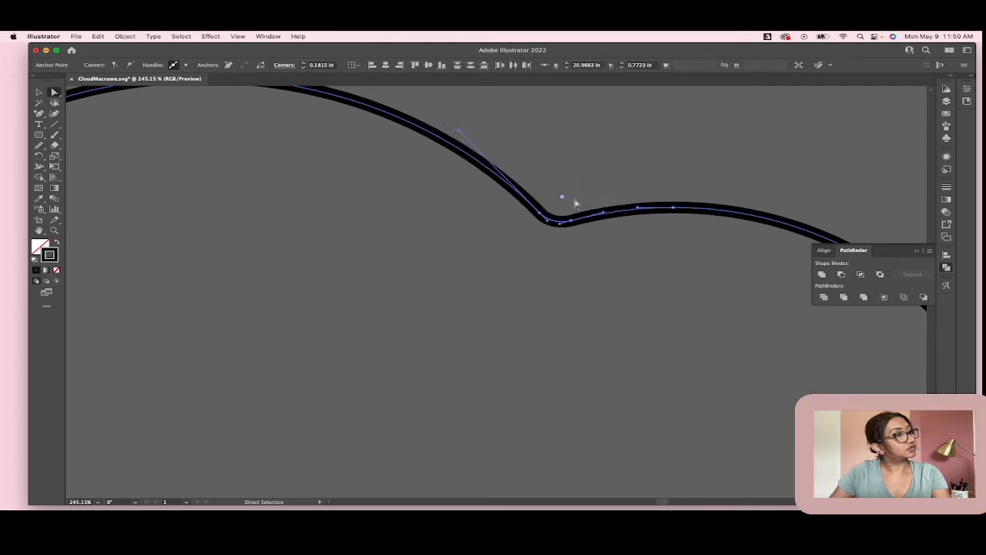
scroll(653, 214, "down", 5)
scroll(652, 231, "up", 4)
left_click(574, 229)
left_click_drag(572, 224, 579, 204)
- Round the following inner notch, then zoom out to show the whole cloud outline
scroll(652, 253, "down", 5)
scroll(678, 262, "up", 4)
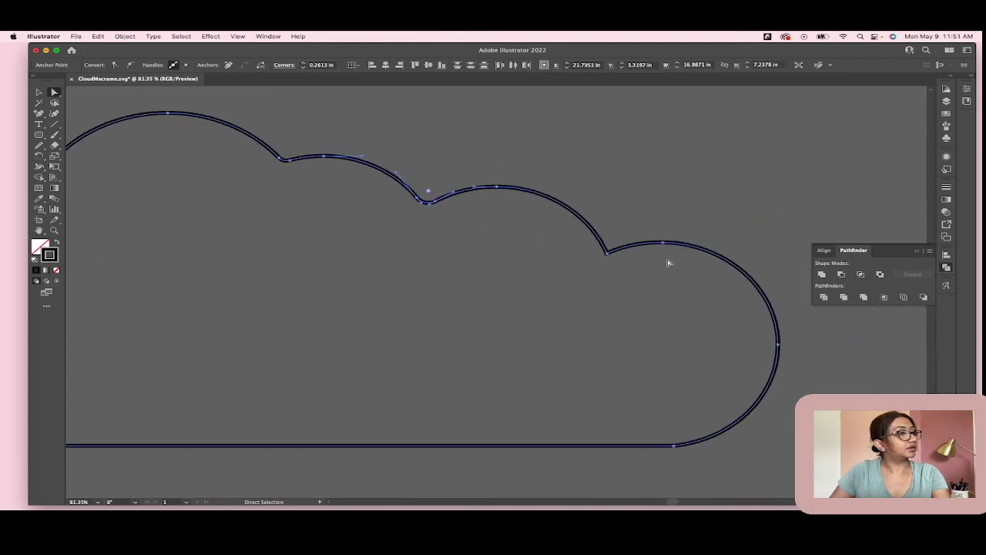
left_click(574, 250)
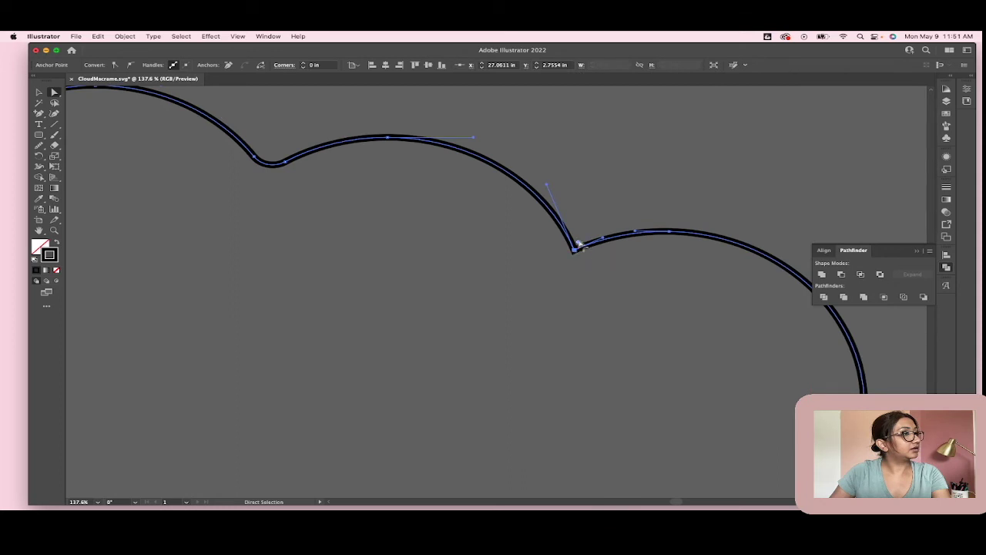
left_click_drag(579, 245, 590, 221)
left_click(643, 295)
scroll(655, 316, "down", 2)
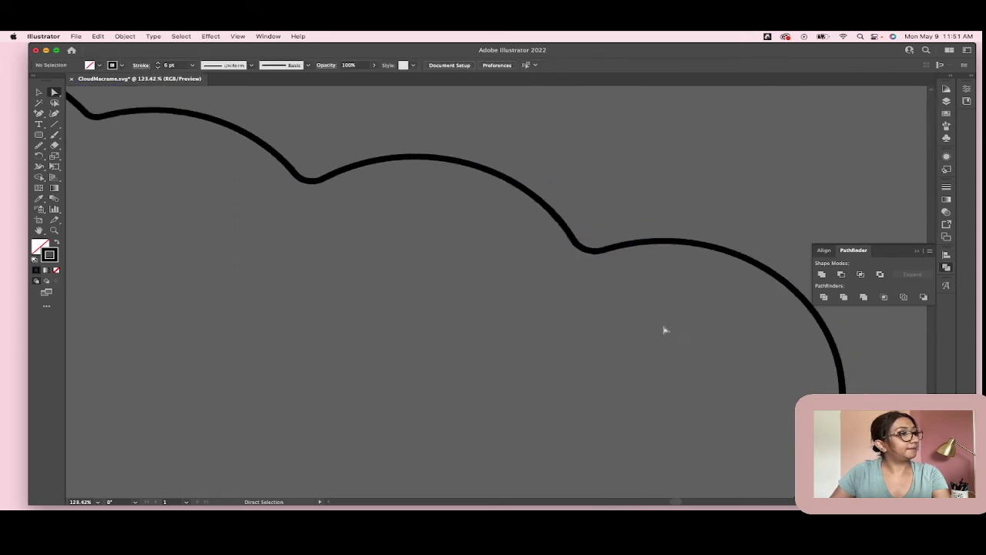
scroll(653, 309, "down", 3)
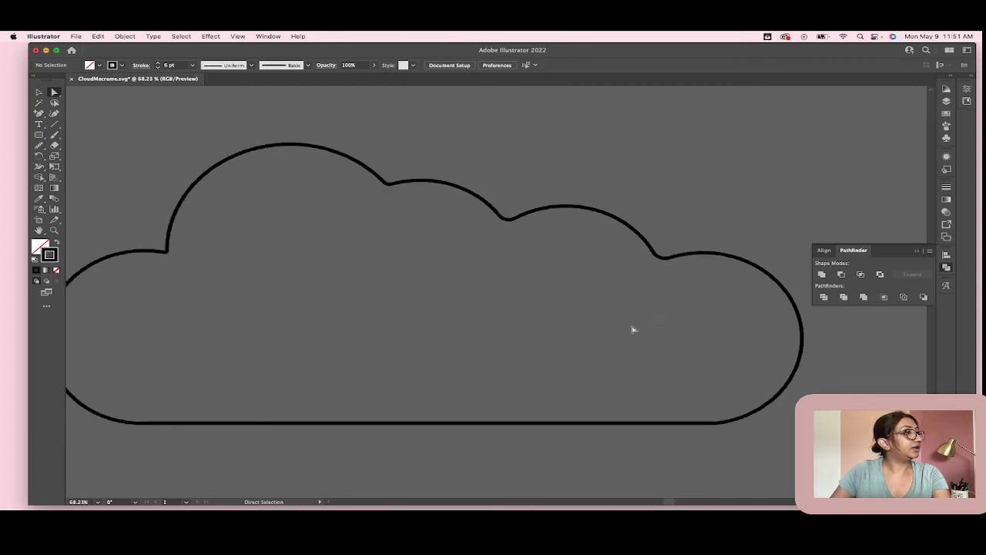
scroll(578, 314, "left", 2)
scroll(577, 315, "down", 2)
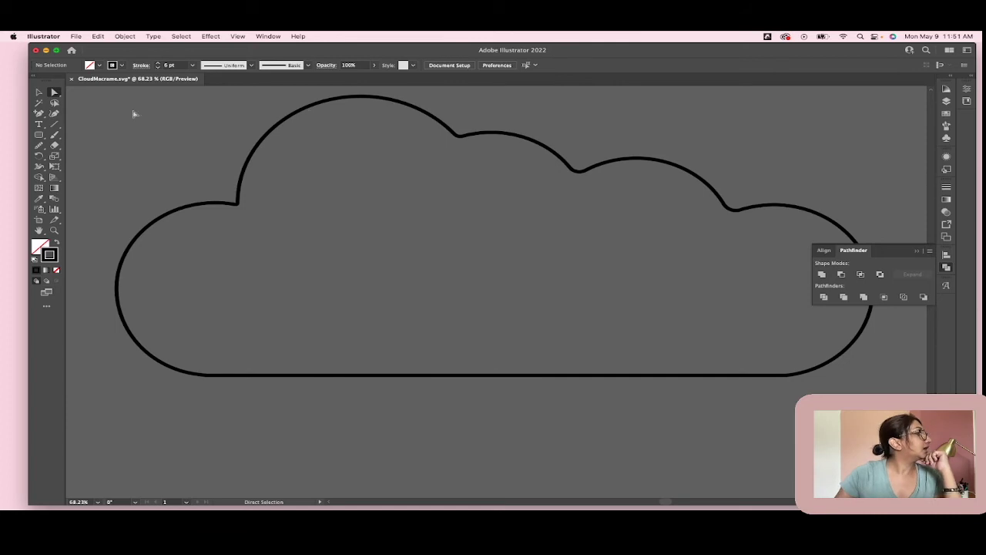
left_click(39, 135)
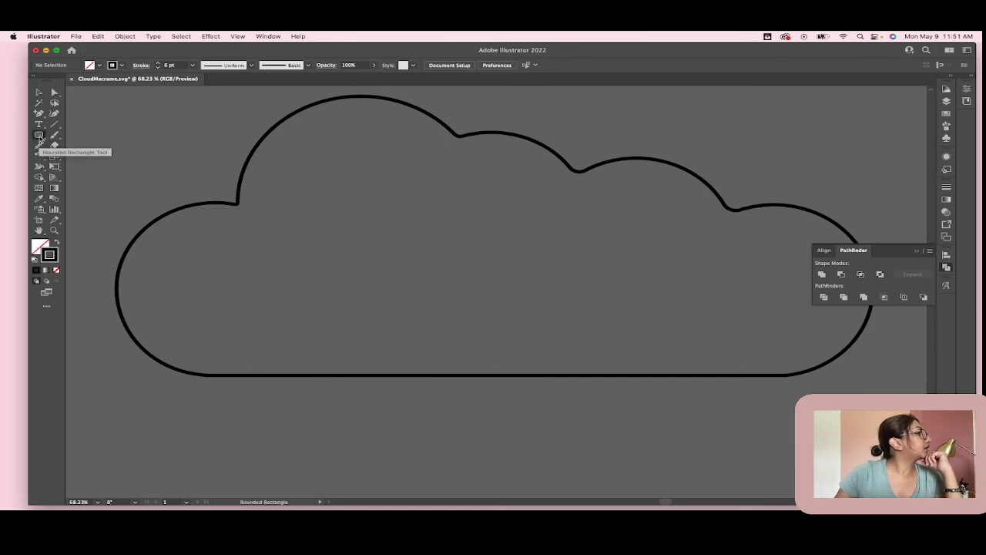
- Draw a slim 13.38 × 0.44 in rounded rectangle just above the cloud's flat bottom, nudging it slightly lower
left_click_drag(39, 136, 82, 145)
left_click_drag(199, 333, 795, 351)
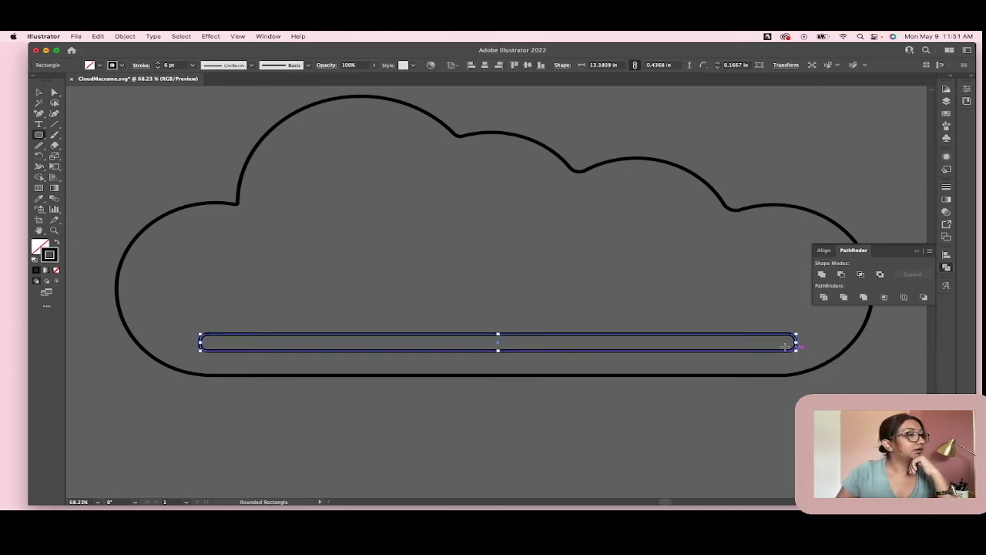
left_click(37, 92)
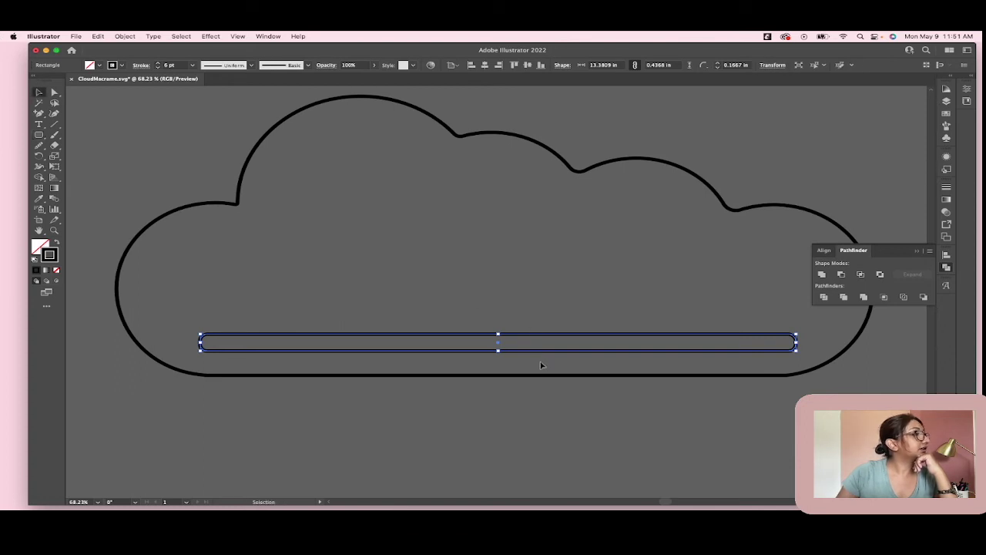
left_click_drag(529, 337, 528, 347)
left_click(525, 326)
left_click(498, 356)
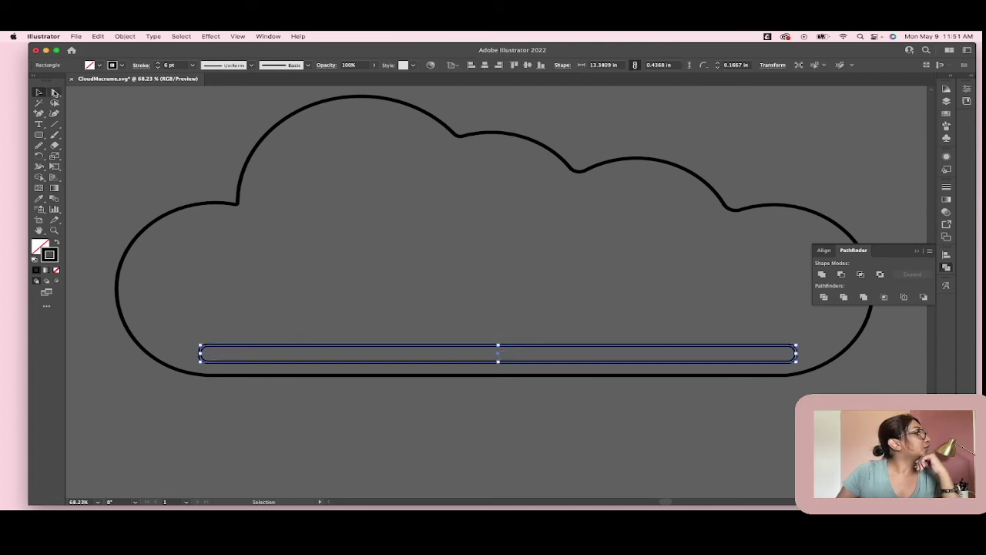
left_click(55, 91)
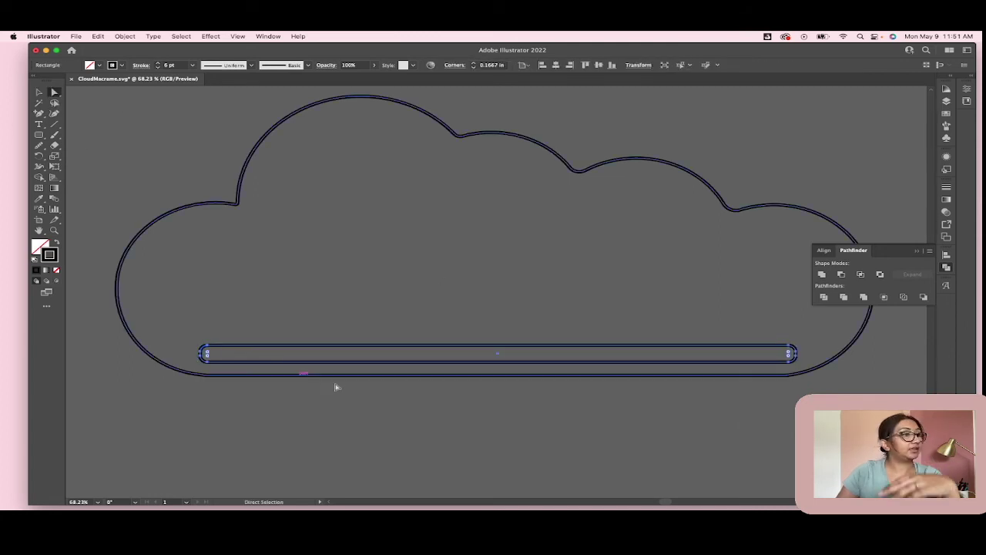
- Drag the bar's live corner widget until its corner radius reads 0.2184 in, giving pill-shaped ends
scroll(809, 355, "up", 5)
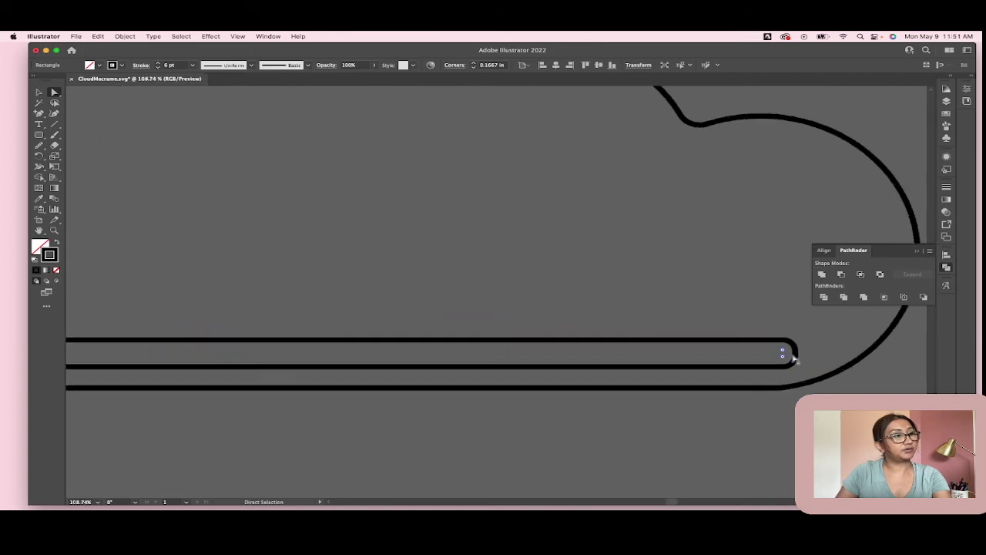
scroll(780, 355, "up", 5)
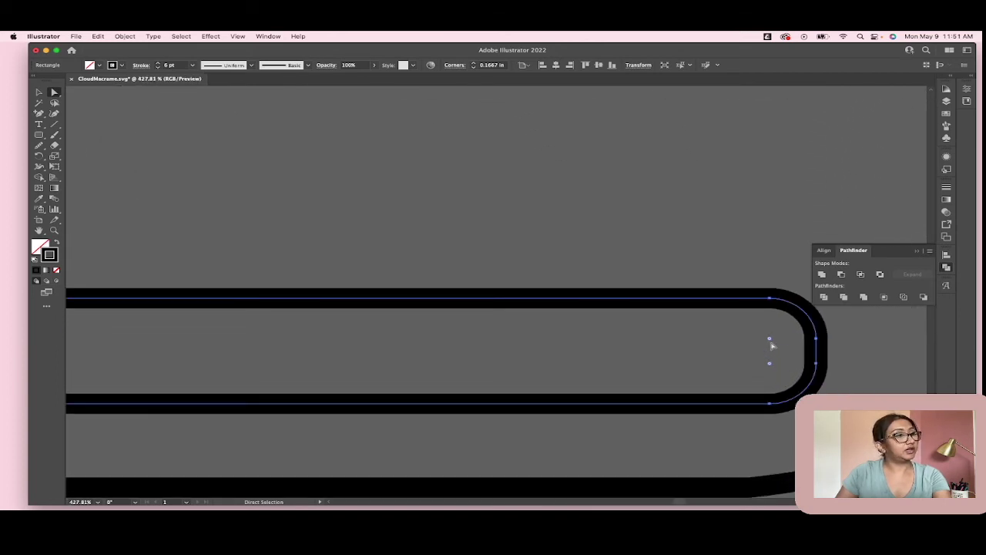
left_click_drag(770, 341, 701, 359)
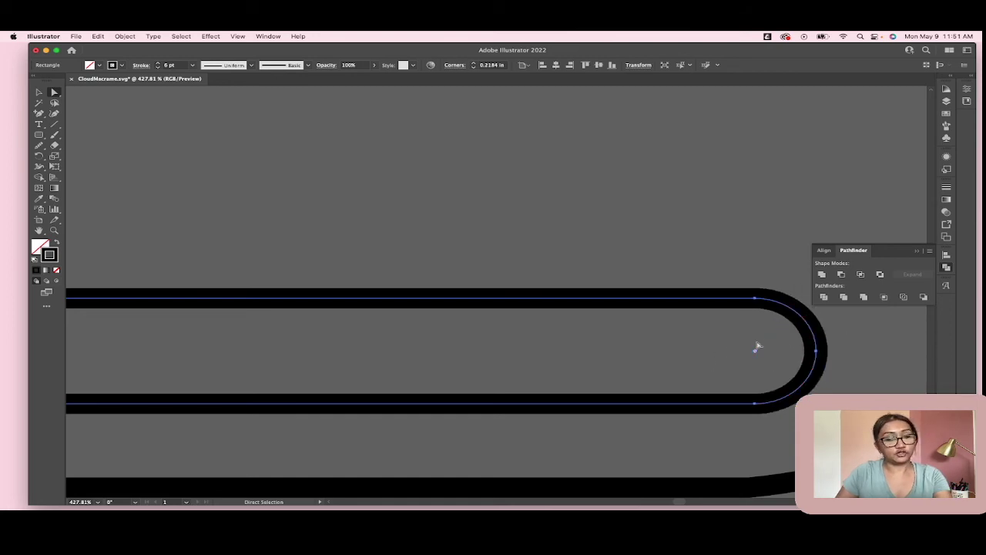
key("super+z")
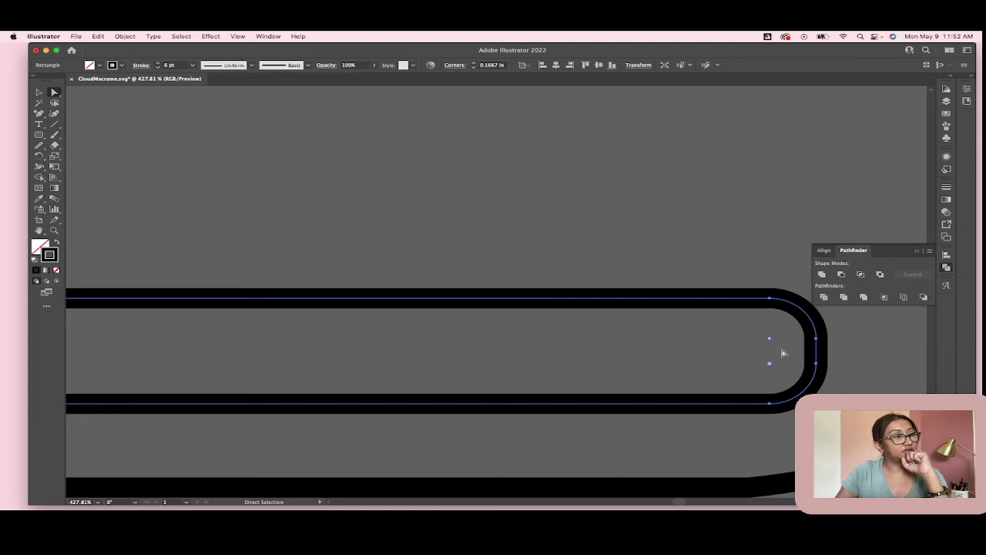
mouse_move(768, 341)
left_mouse_down()
mouse_move(740, 369)
mouse_move(767, 348)
left_mouse_up()
key("super+z")
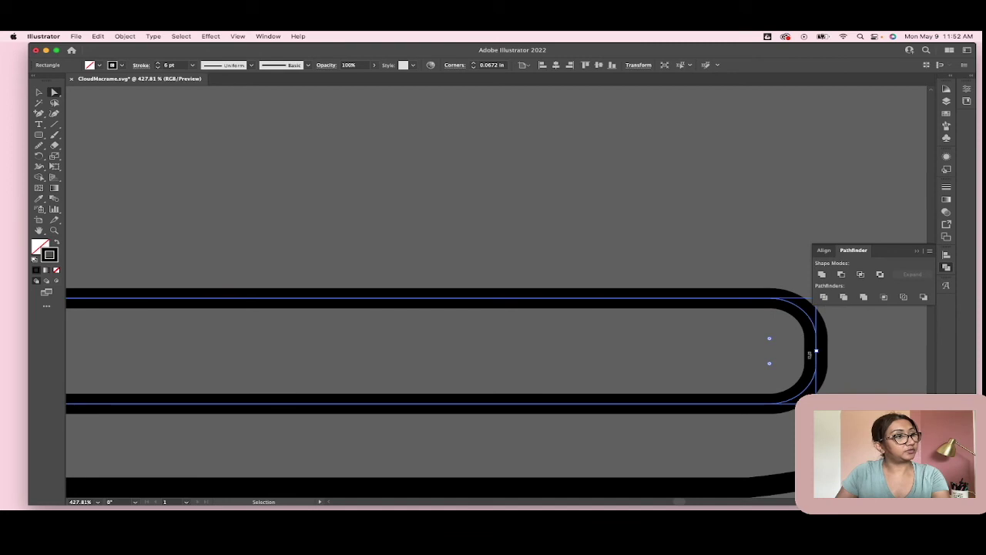
left_click_drag(769, 341, 702, 356)
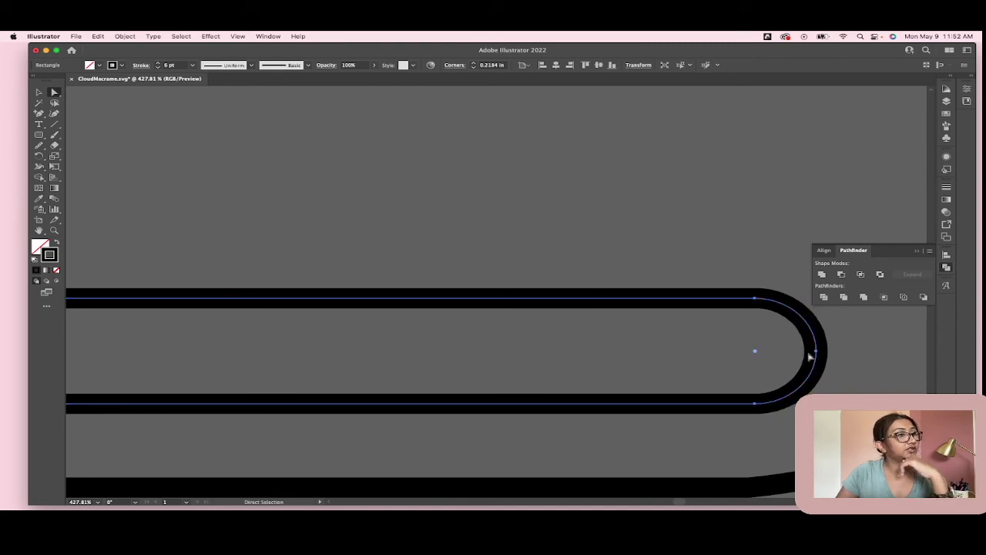
scroll(809, 355, "down", 10)
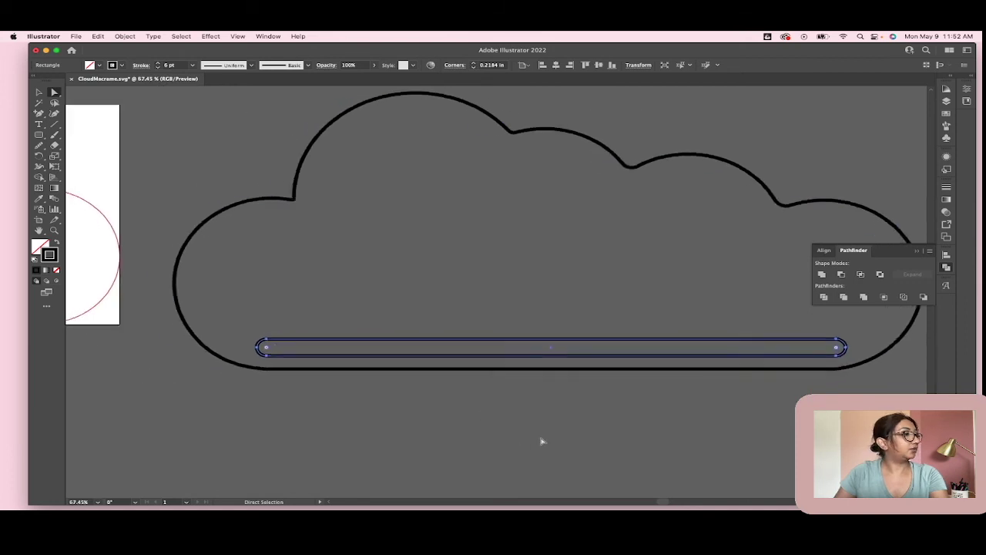
scroll(516, 443, "left", 2)
left_click(490, 446)
- Swap the cloud's fill and stroke so it becomes solid black with no outline
left_click(39, 92)
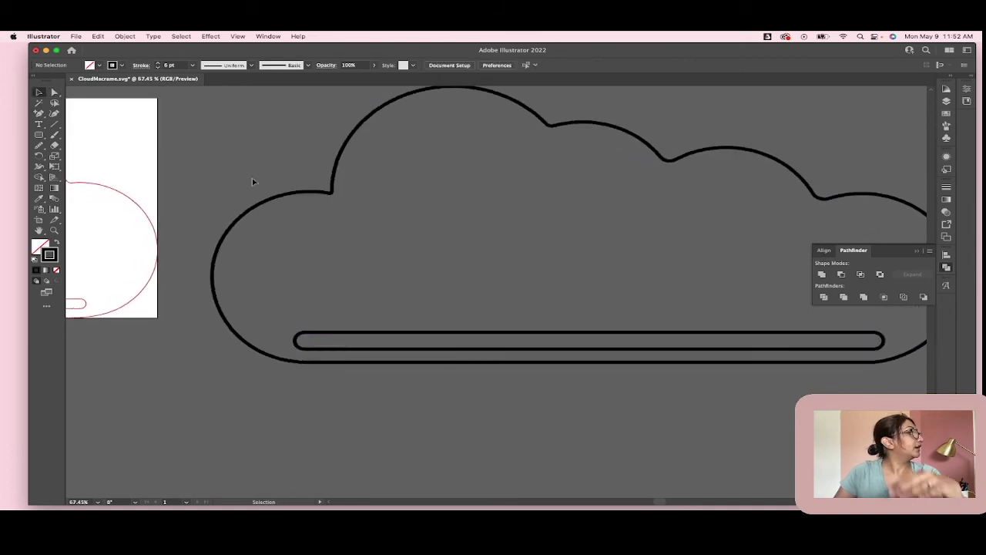
left_click(319, 193)
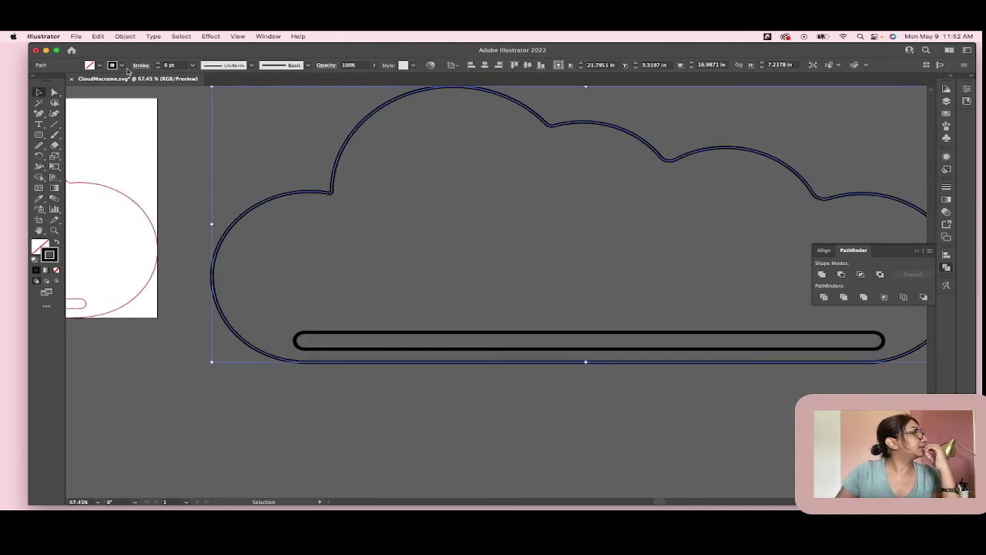
left_click(58, 244)
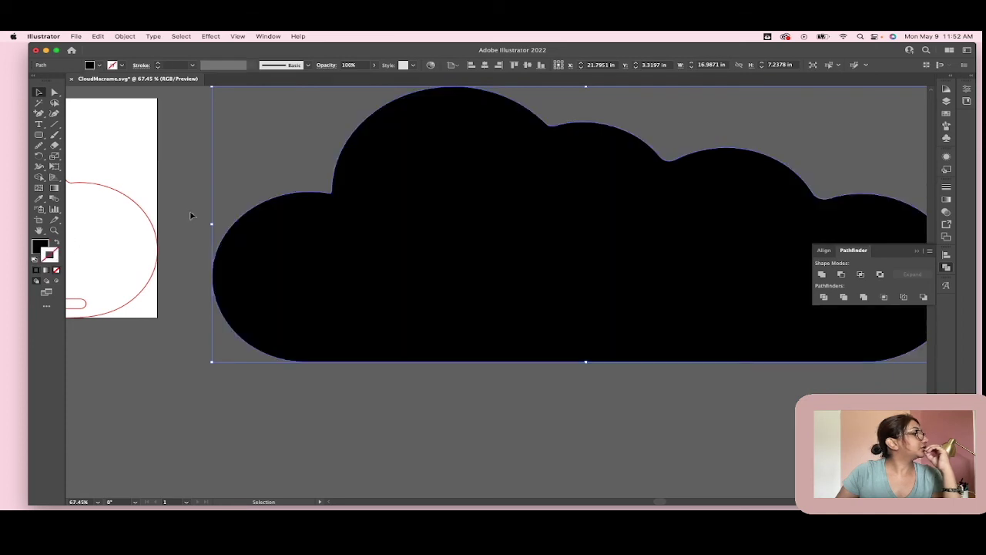
left_click(185, 168)
- Subtract the rounded bar from the cloud with Pathfinder Minus Front, then move the slotted cloud left
left_click(311, 215)
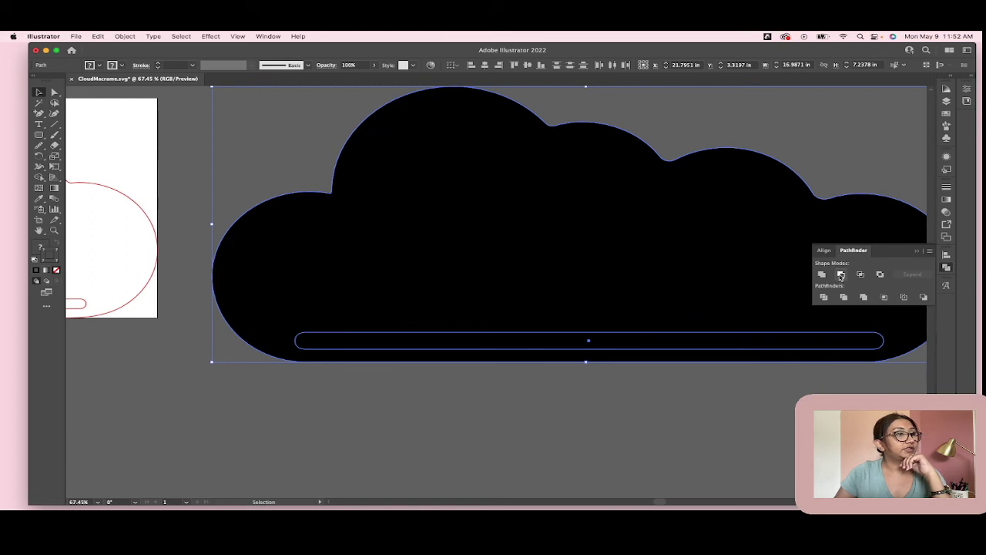
left_click(841, 275)
left_click(675, 484)
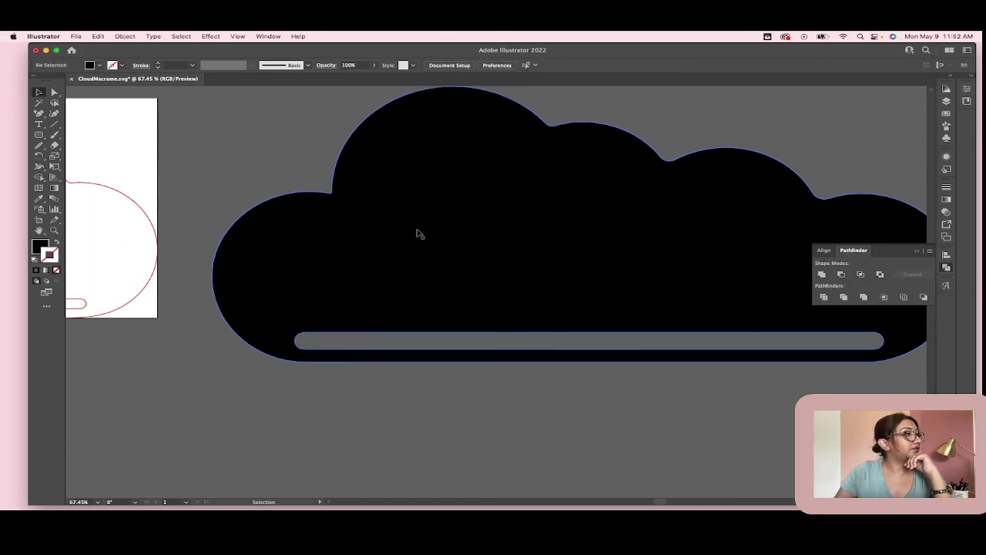
left_click_drag(495, 192, 447, 221)
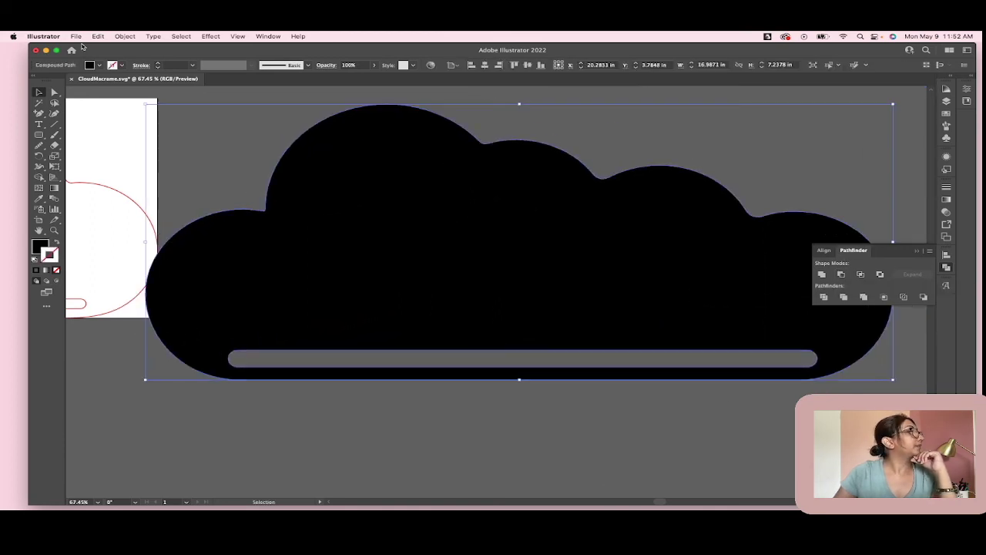
left_click(109, 36)
key("Escape")
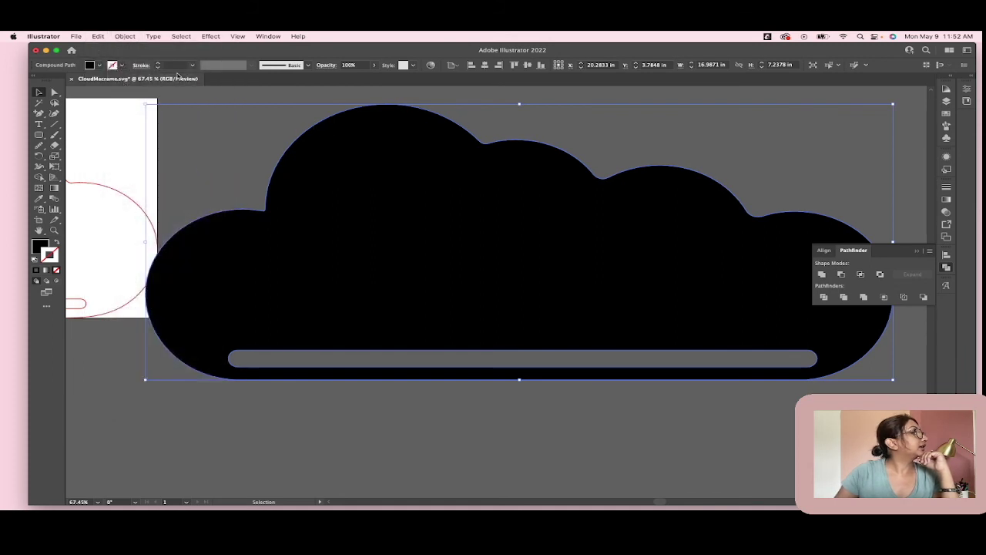
- Turn the slotted cloud back into a black outline and move it into empty space on the right
left_click(56, 243)
left_click(375, 450)
scroll(470, 345, "down", 6)
left_click_drag(478, 303, 586, 280)
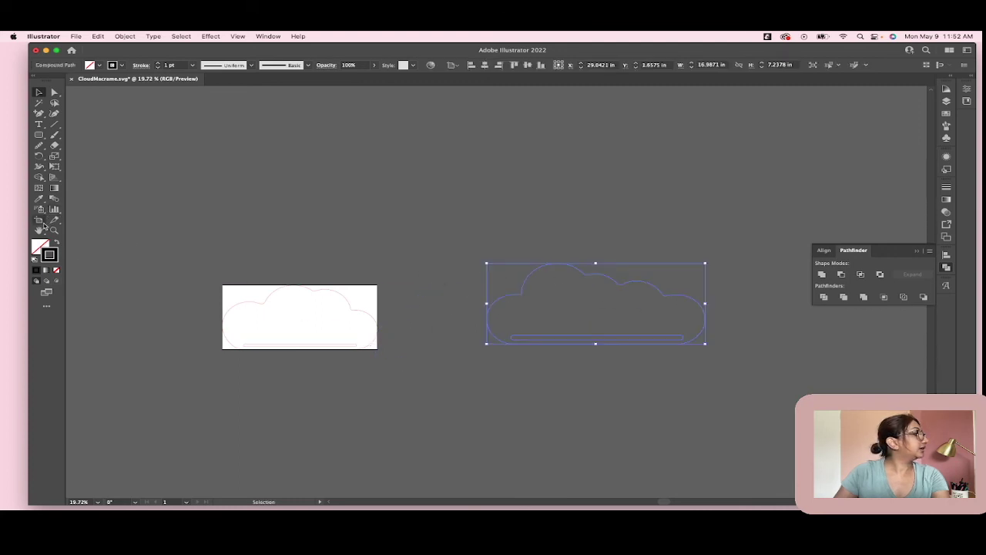
- Draw a new artboard fitted around the cloud and zoom in on it
left_click(39, 220)
left_click_drag(458, 259, 720, 359)
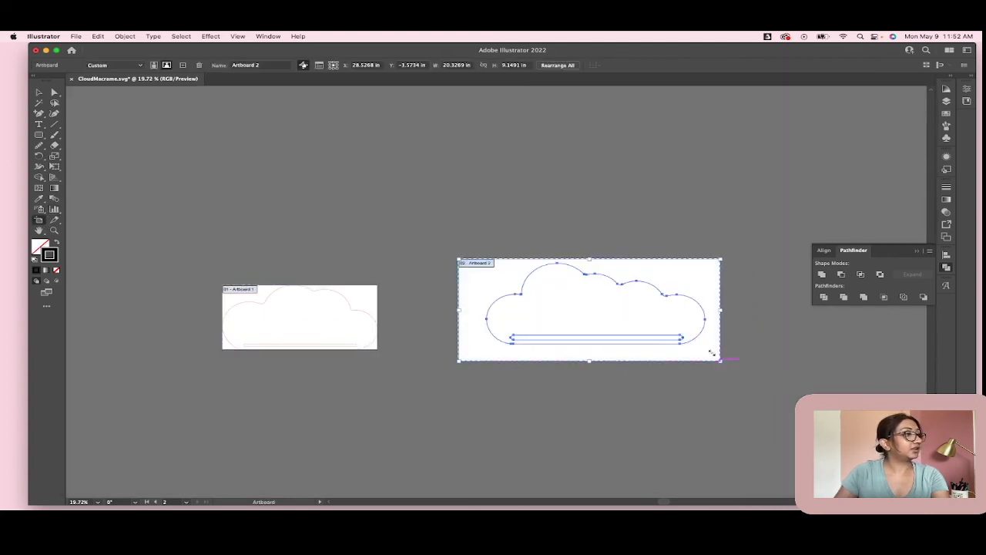
left_click(39, 92)
left_click(288, 182)
scroll(533, 282, "up", 1)
scroll(533, 281, "up", 3)
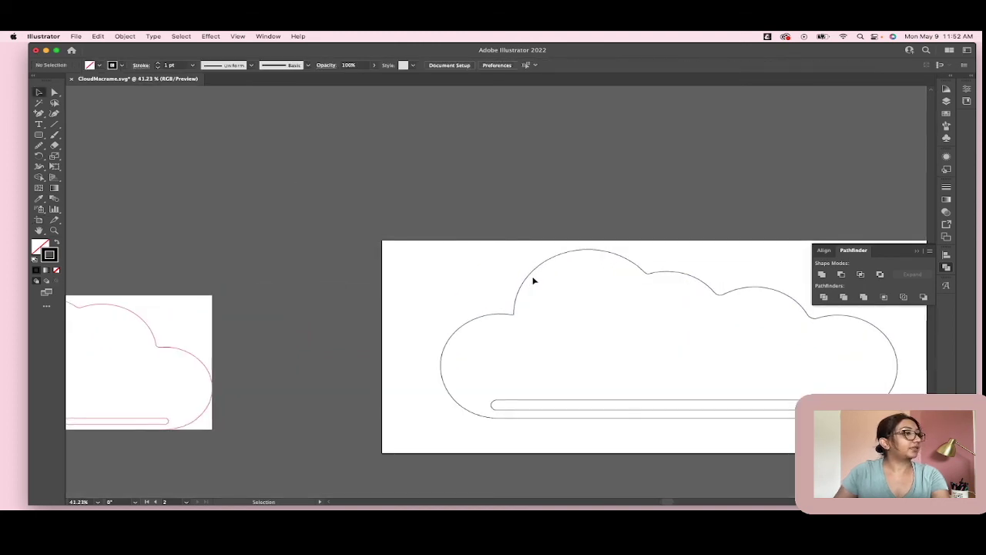
scroll(532, 280, "right", 3)
scroll(532, 280, "down", 1)
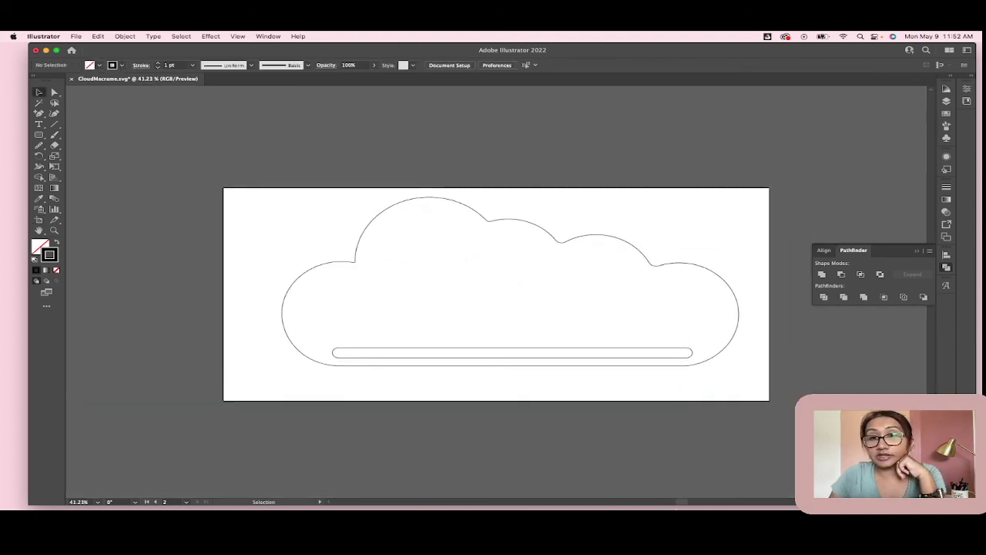
mouse_move(672, 501)
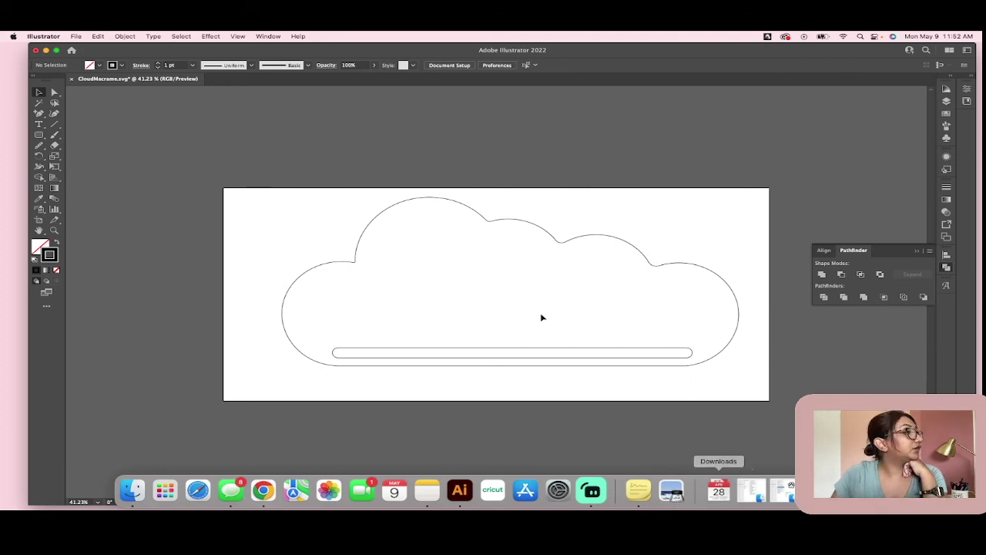